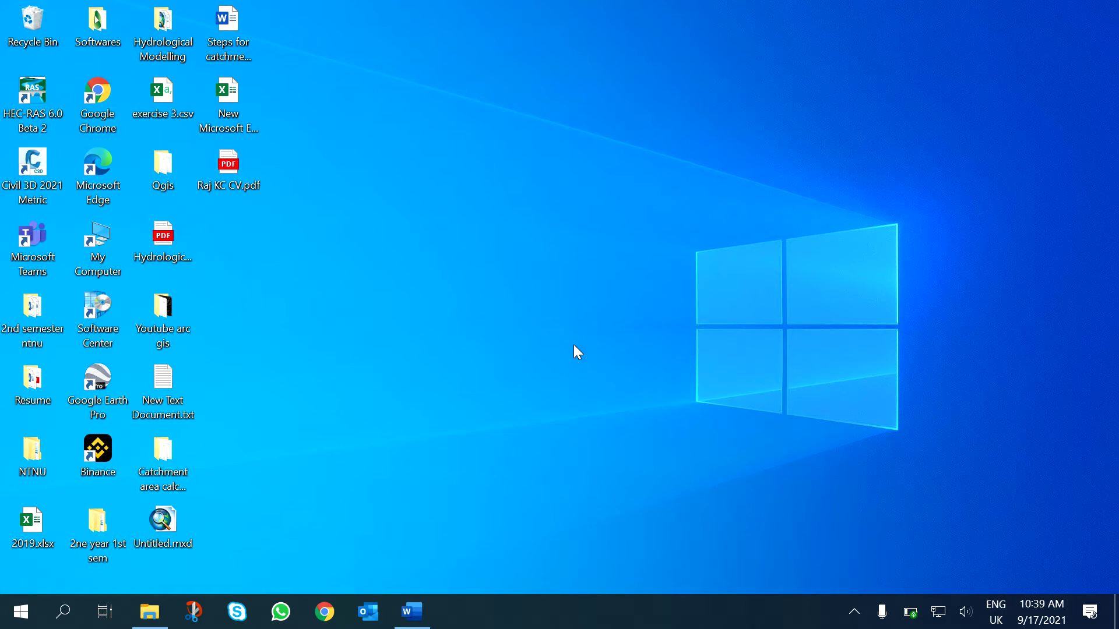
Launch Chrome and run a web search for 'usgs' to reach EarthExplorer.
click(324, 612)
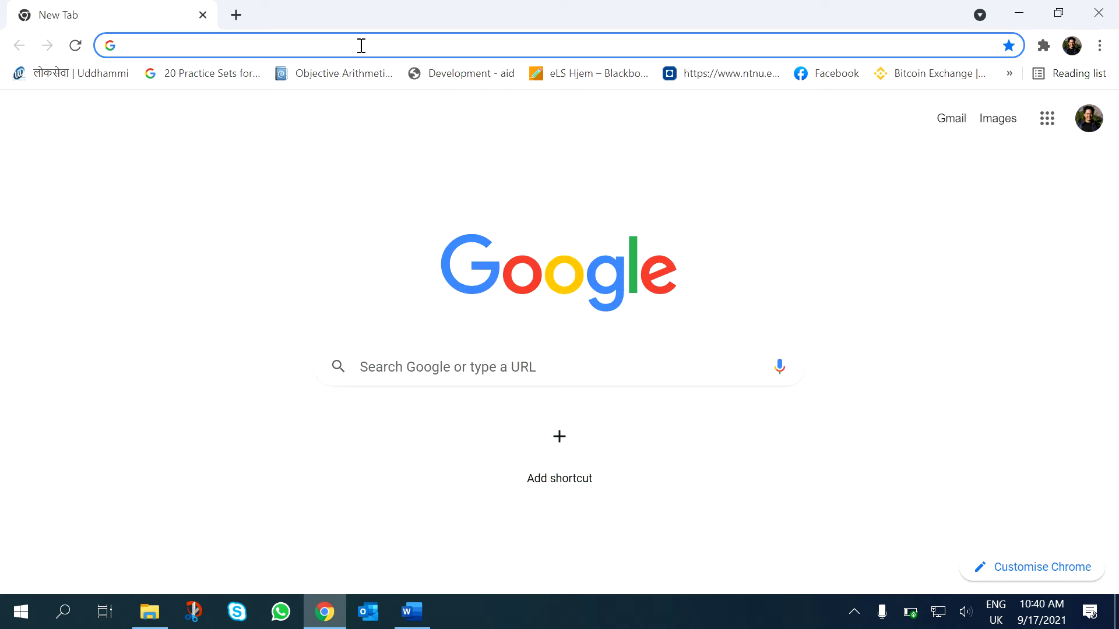
text(u)
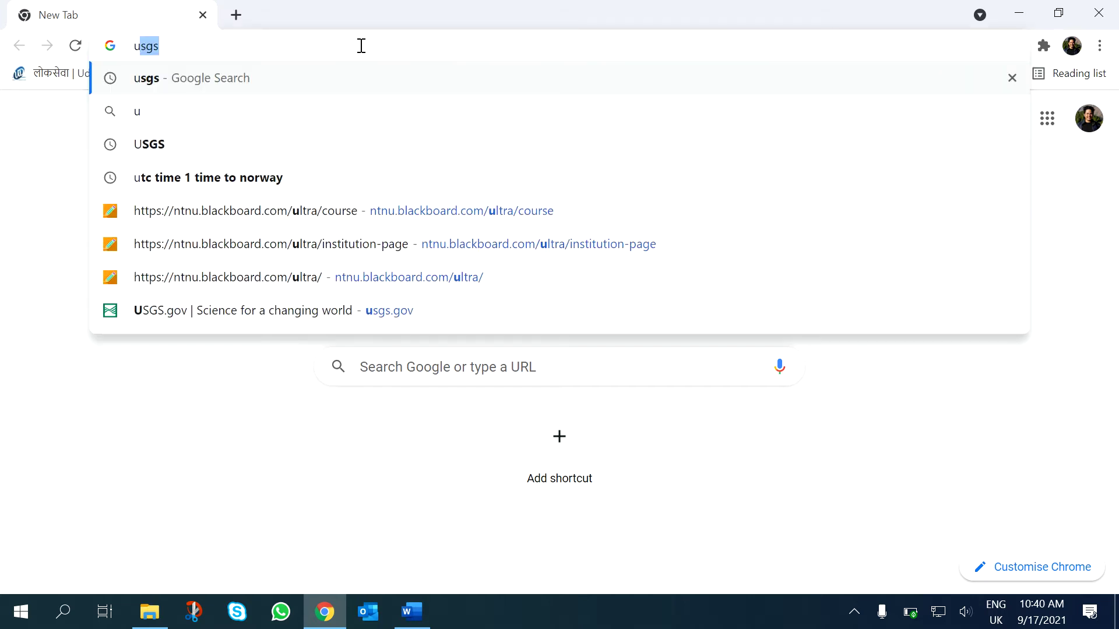
key(Return)
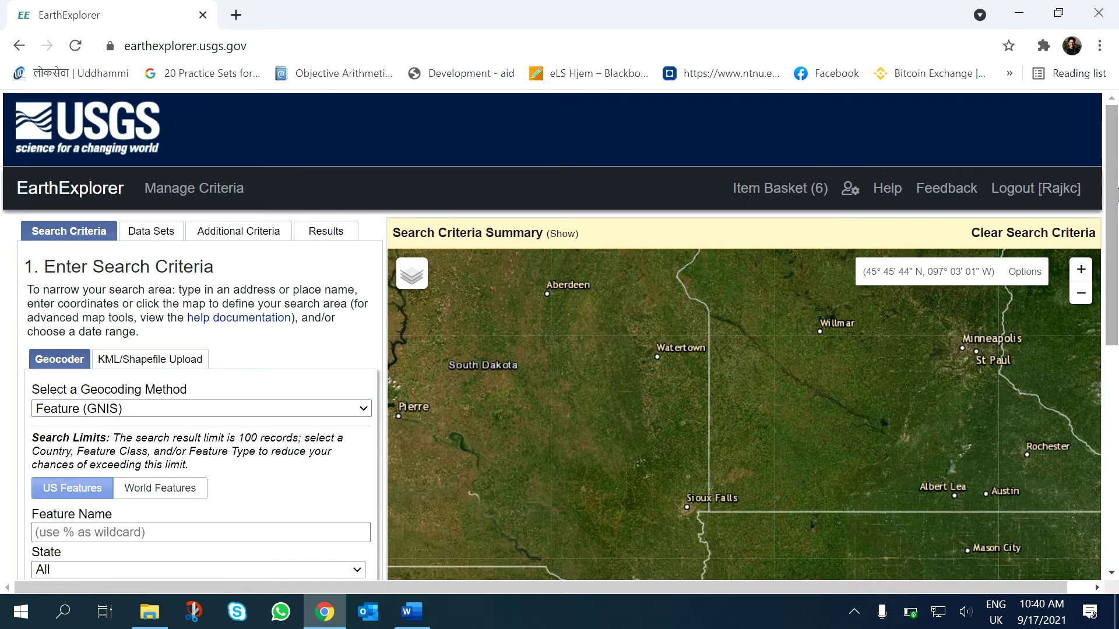
scroll(1117, 216, down, 1)
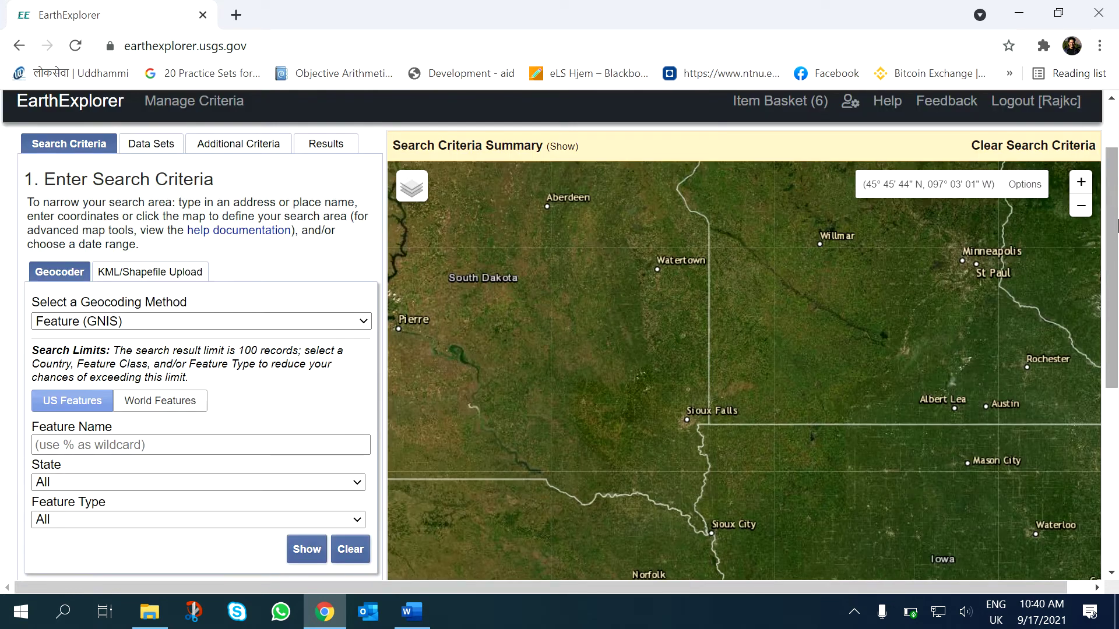
scroll(1117, 215, down, 2)
scroll(1116, 219, up, 2)
scroll(1117, 249, down, 1)
scroll(1117, 308, down, 1)
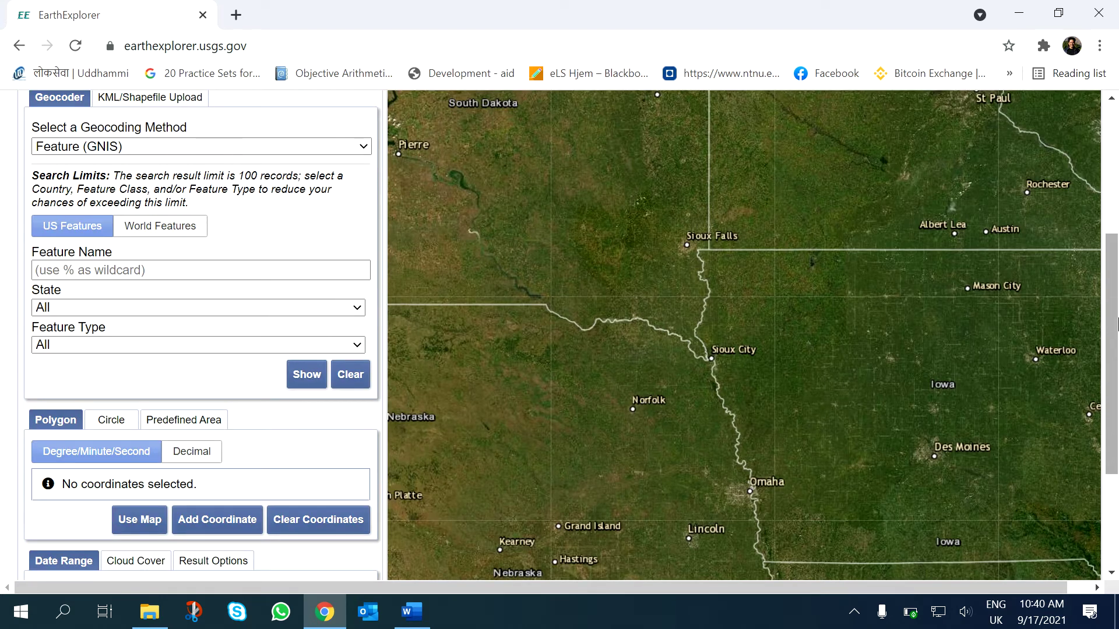
scroll(1117, 308, up, 2)
scroll(663, 359, down, 1)
scroll(664, 358, down, 1)
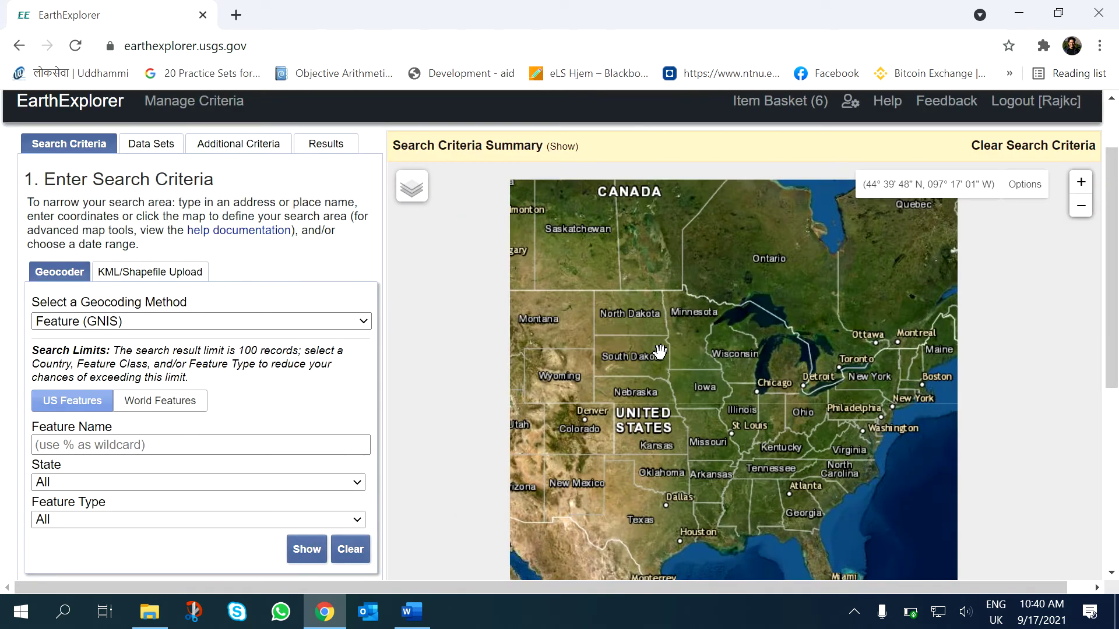
scroll(660, 353, down, 1)
Pan the map east past Europe and Africa toward India and western Nepal.
drag(882, 367, 615, 411)
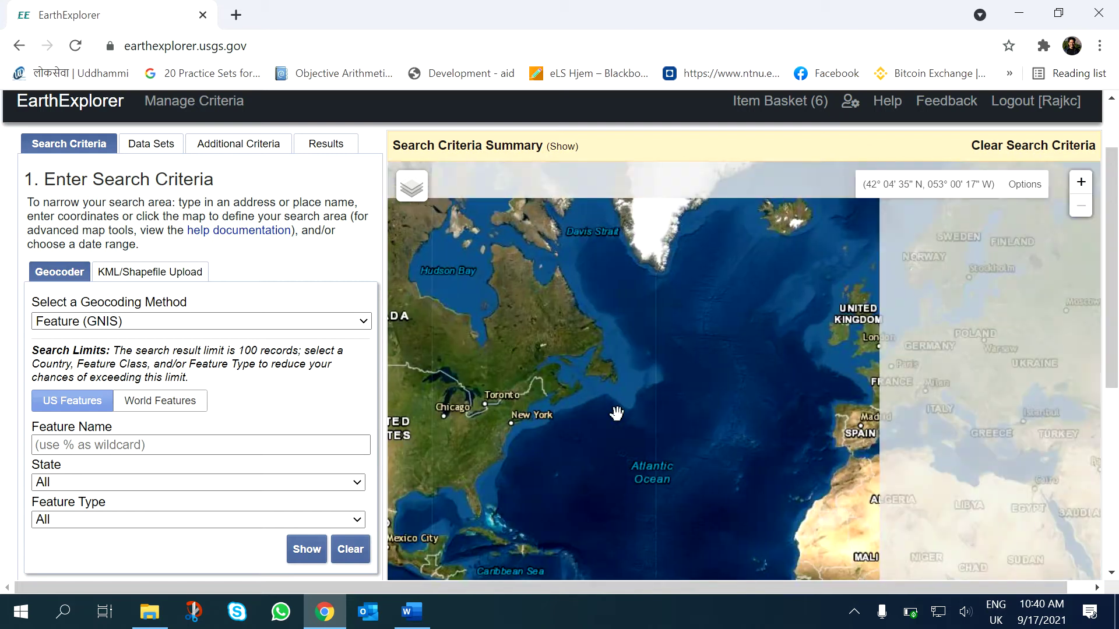
drag(805, 392, 516, 377)
drag(874, 473, 593, 351)
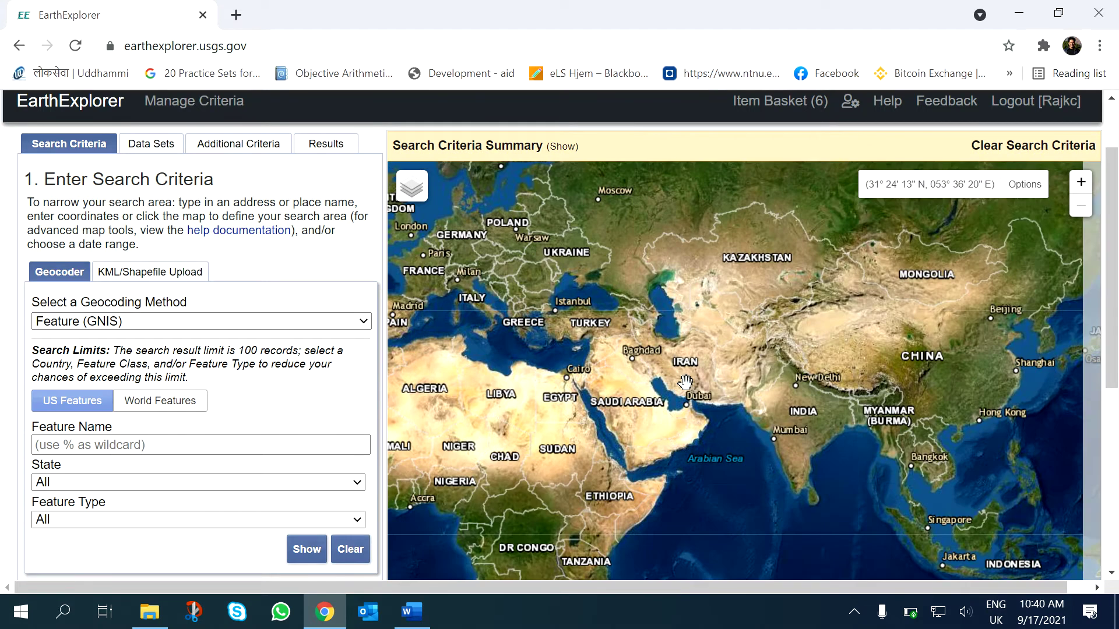
scroll(888, 414, up, 1)
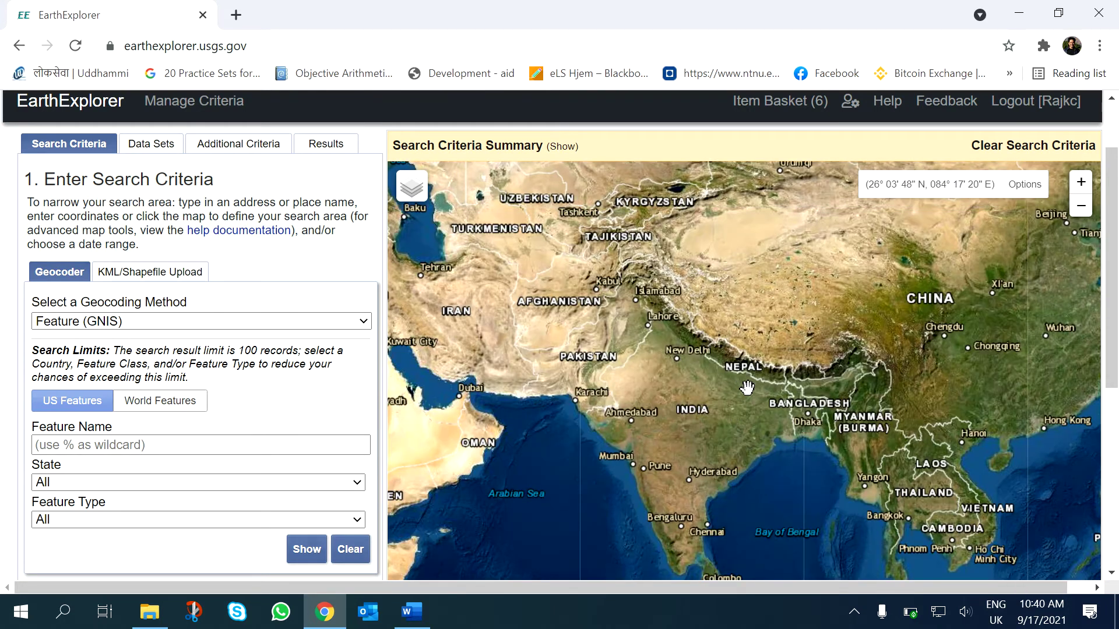
scroll(748, 382, up, 1)
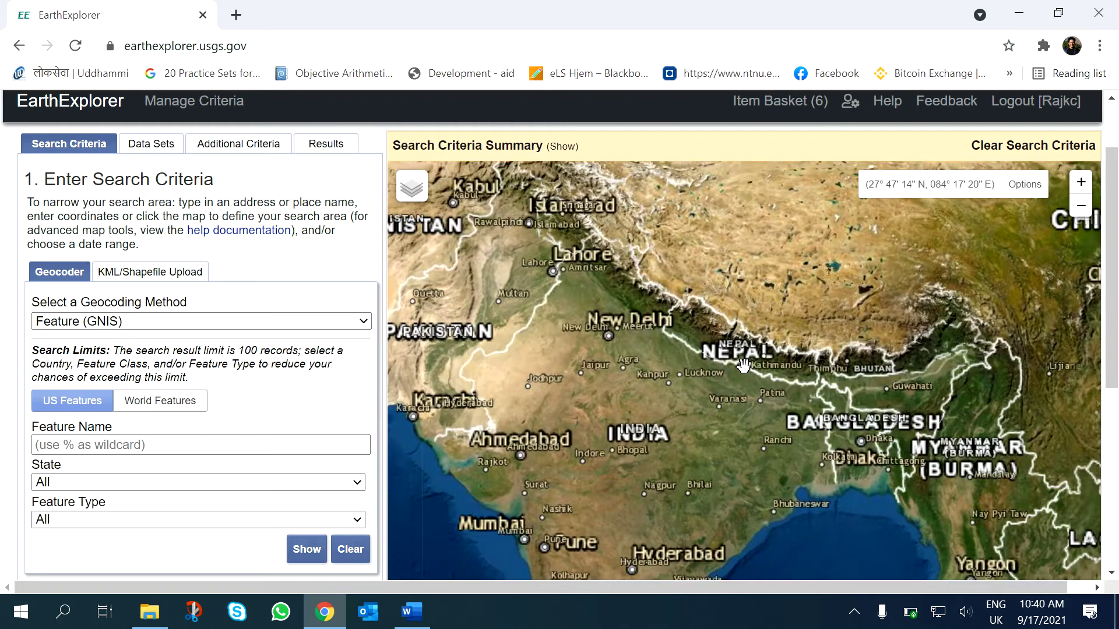
scroll(743, 376, up, 1)
scroll(730, 363, up, 1)
scroll(715, 345, up, 1)
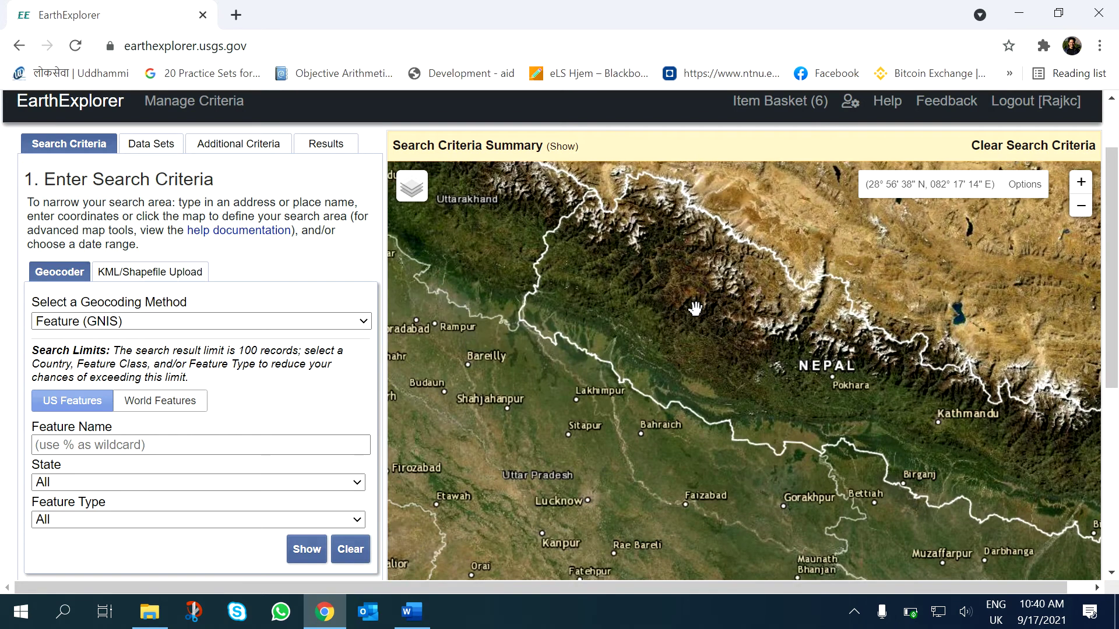
scroll(694, 307, up, 1)
scroll(642, 350, up, 1)
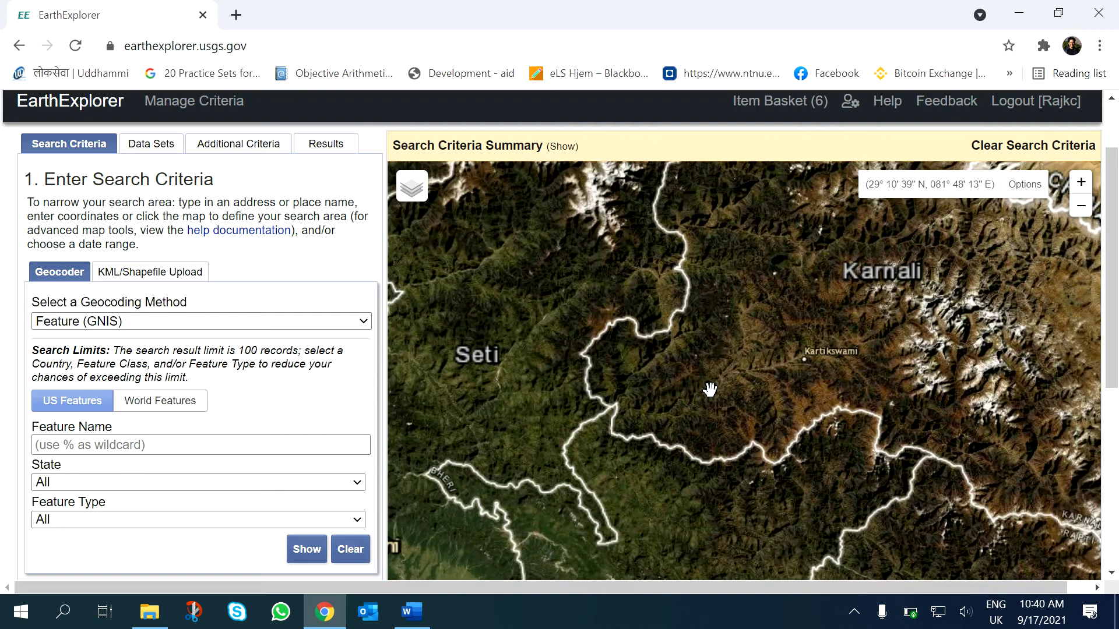
scroll(709, 391, up, 1)
scroll(769, 430, down, 1)
scroll(747, 394, up, 1)
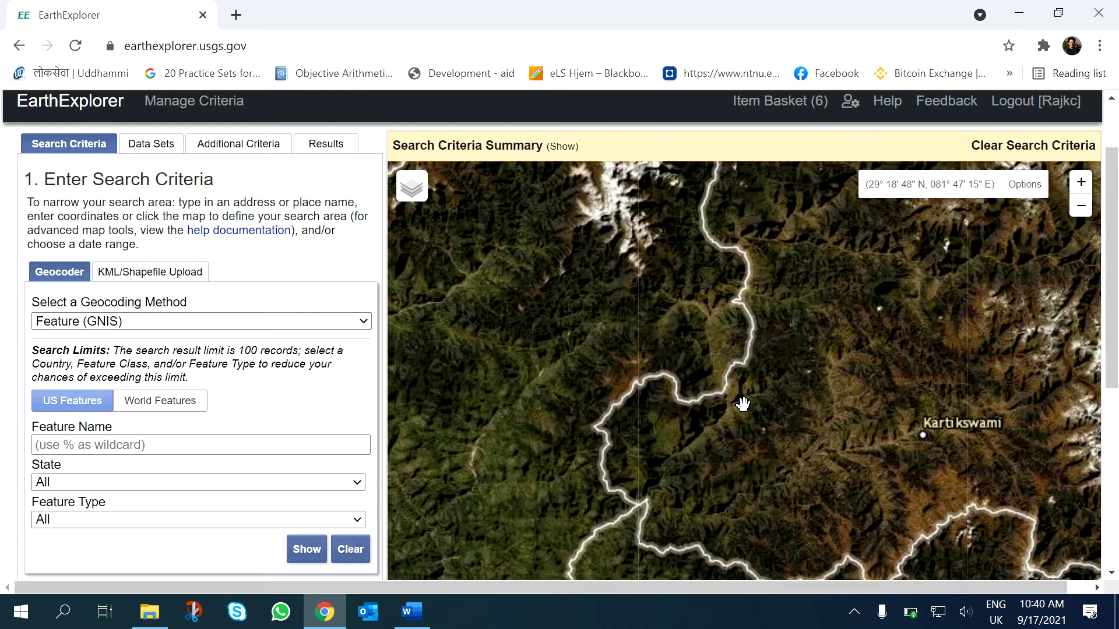
scroll(740, 400, up, 1)
scroll(712, 433, up, 1)
scroll(712, 427, down, 2)
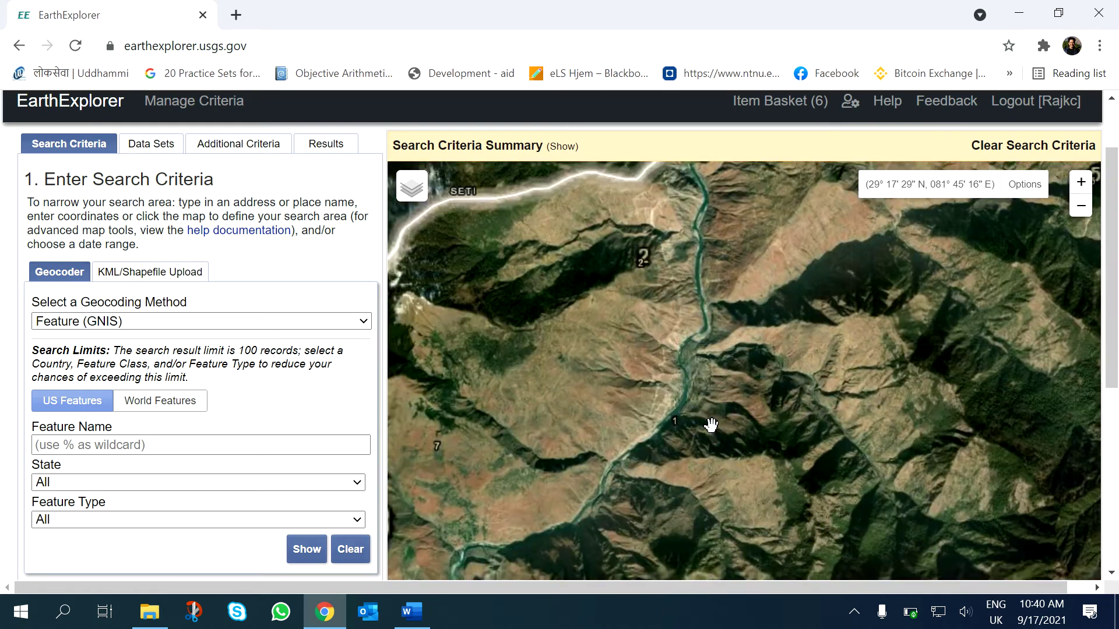
scroll(692, 378, up, 1)
scroll(691, 379, down, 1)
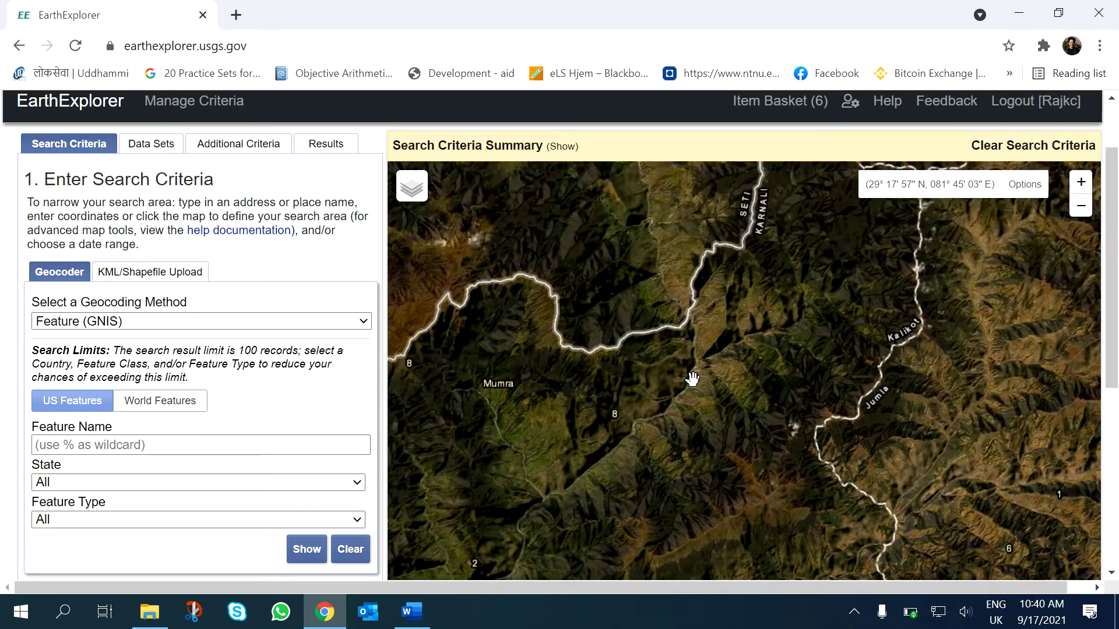
scroll(307, 316, down, 1)
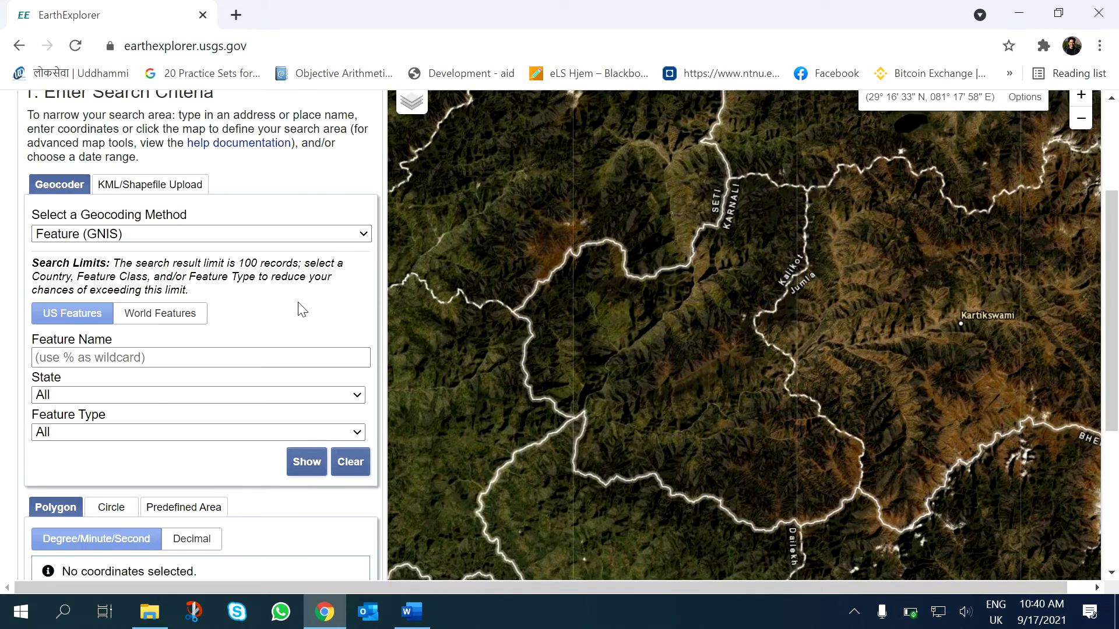
scroll(299, 309, down, 1)
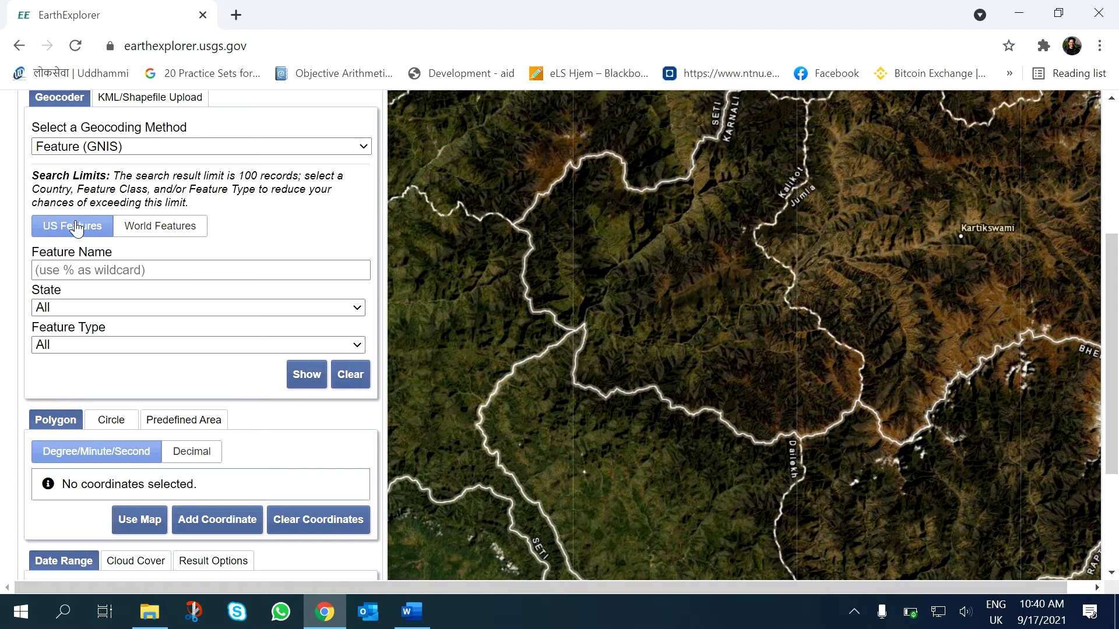
Create a four-corner search area from the map and pull its corners around the catchment.
click(171, 230)
scroll(267, 273, down, 2)
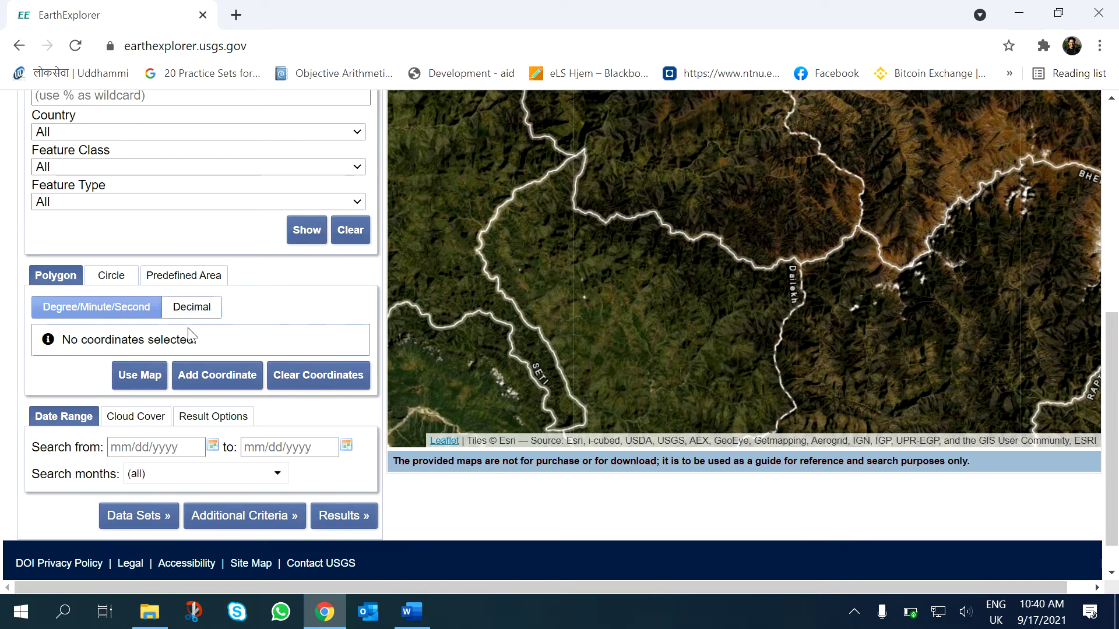
click(149, 390)
scroll(567, 313, down, 1)
scroll(612, 317, down, 1)
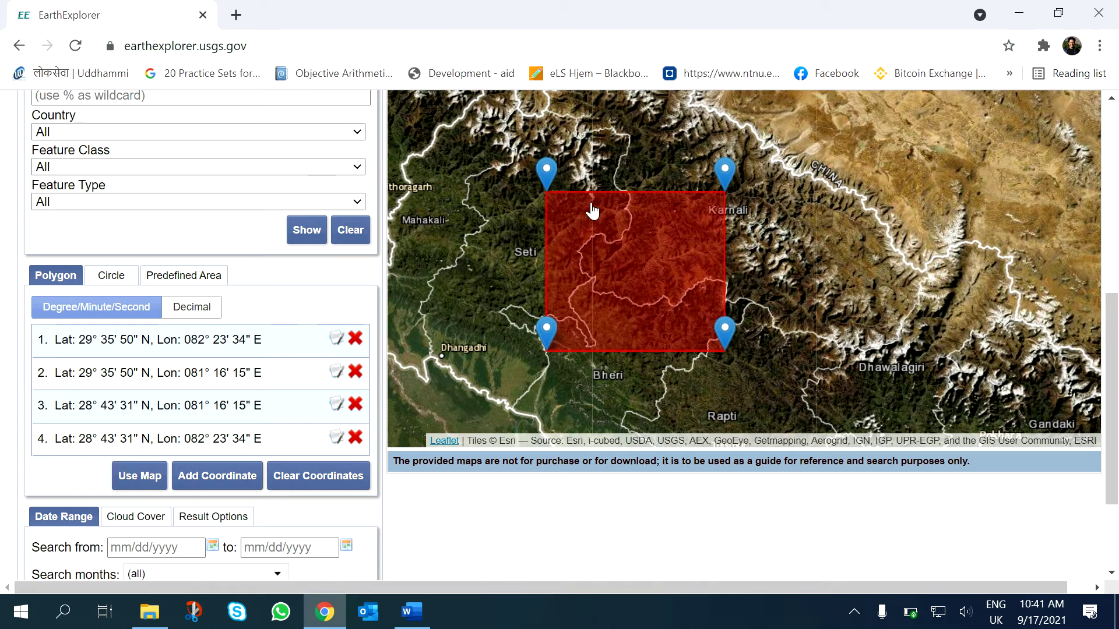
drag(547, 187, 570, 206)
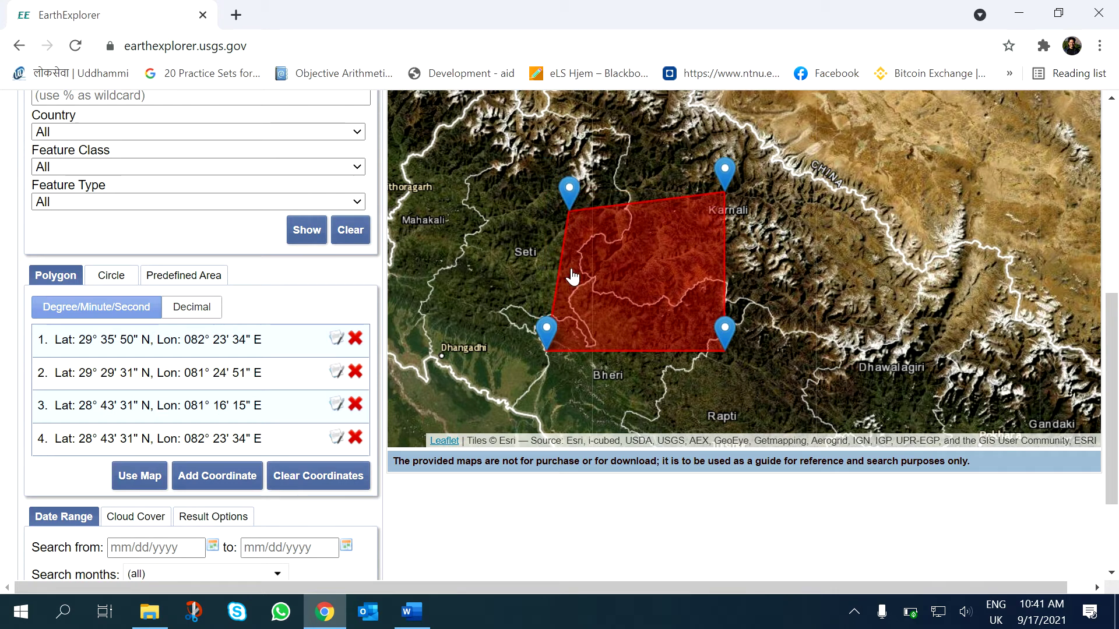
drag(551, 350, 587, 313)
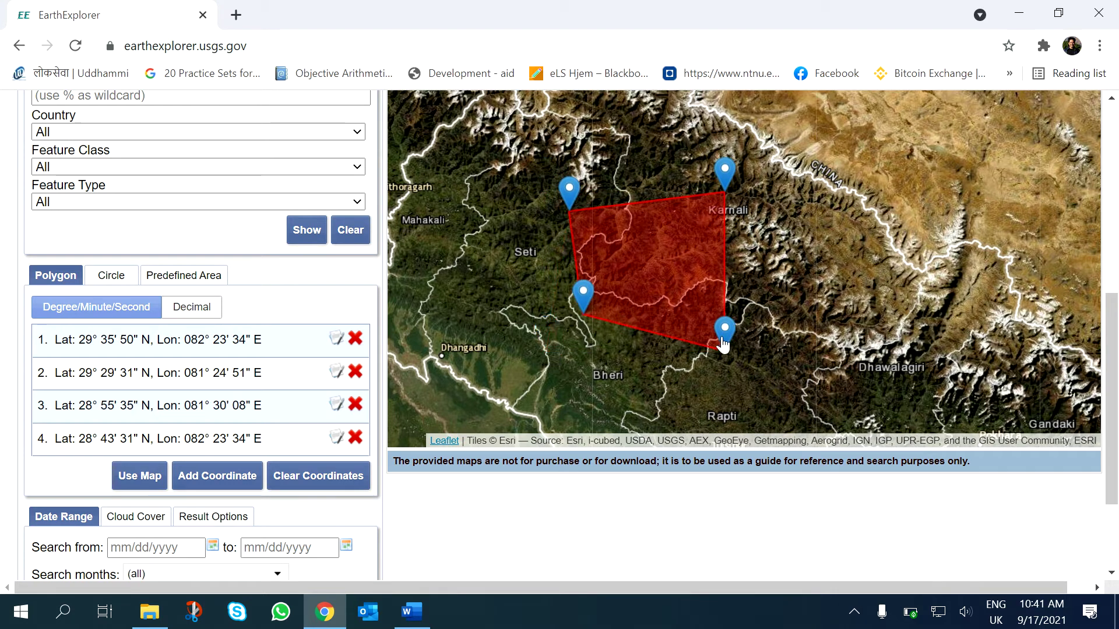
drag(726, 332, 686, 299)
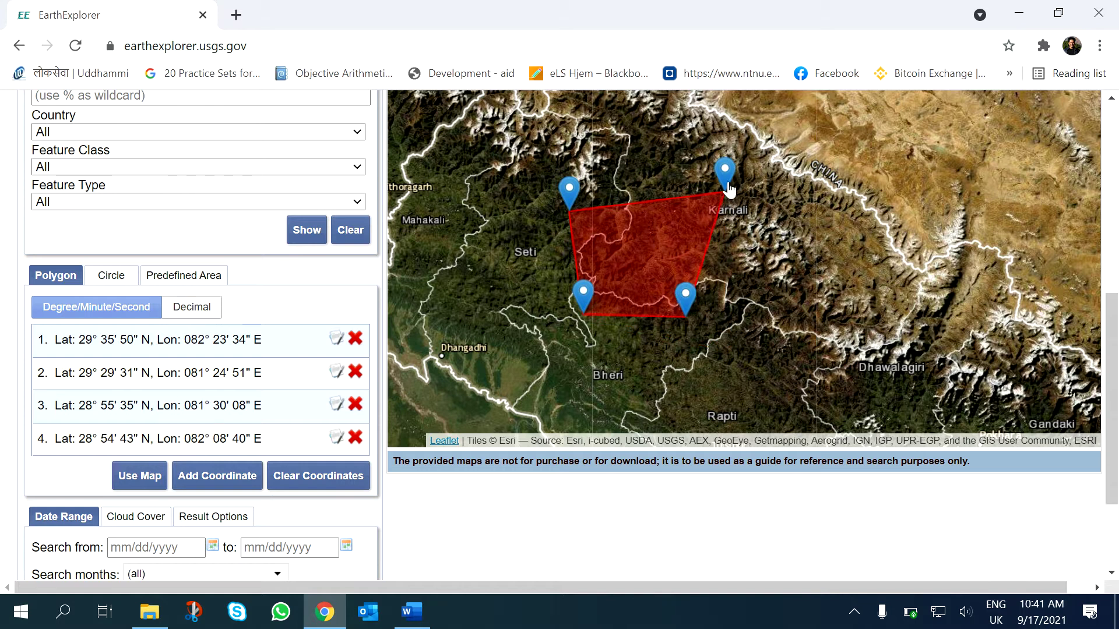
drag(729, 190, 671, 230)
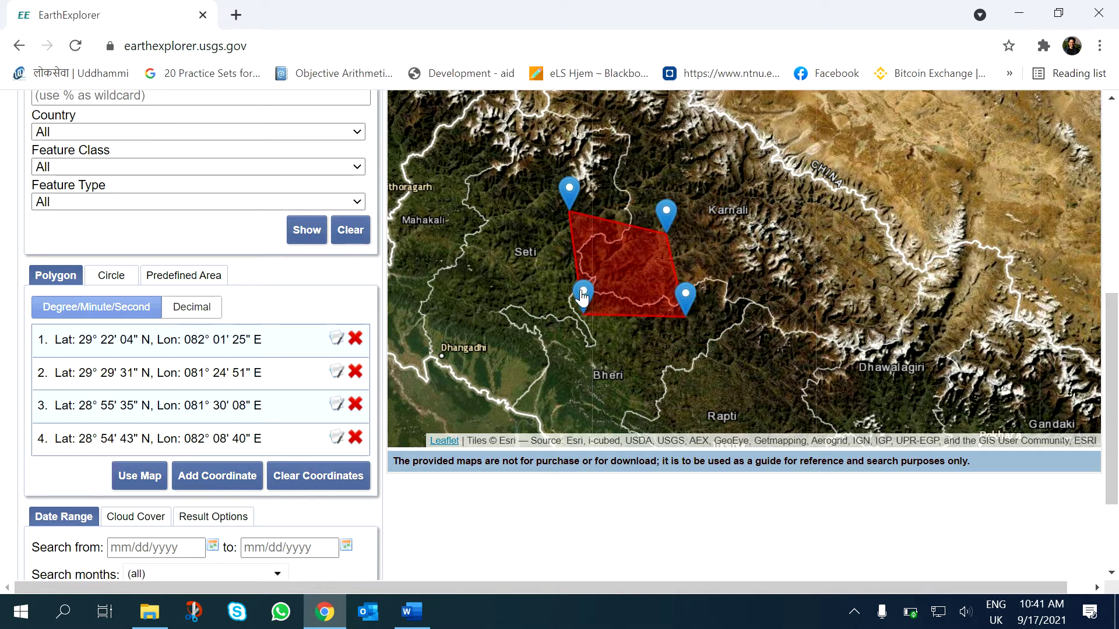
drag(582, 296, 553, 291)
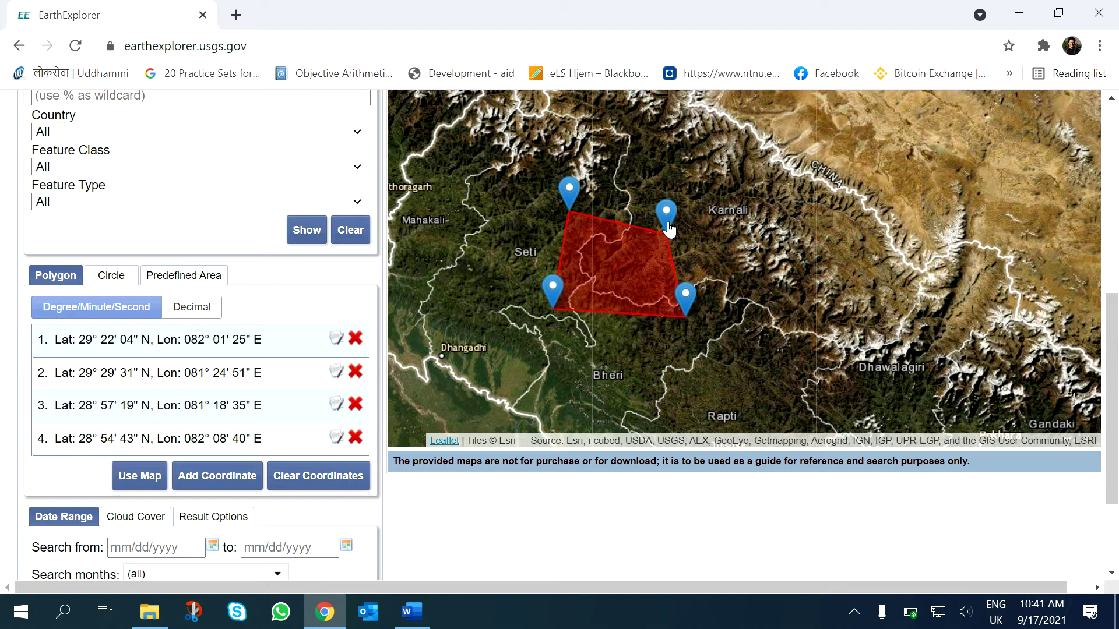
drag(668, 229, 677, 226)
drag(1114, 293, 1114, 327)
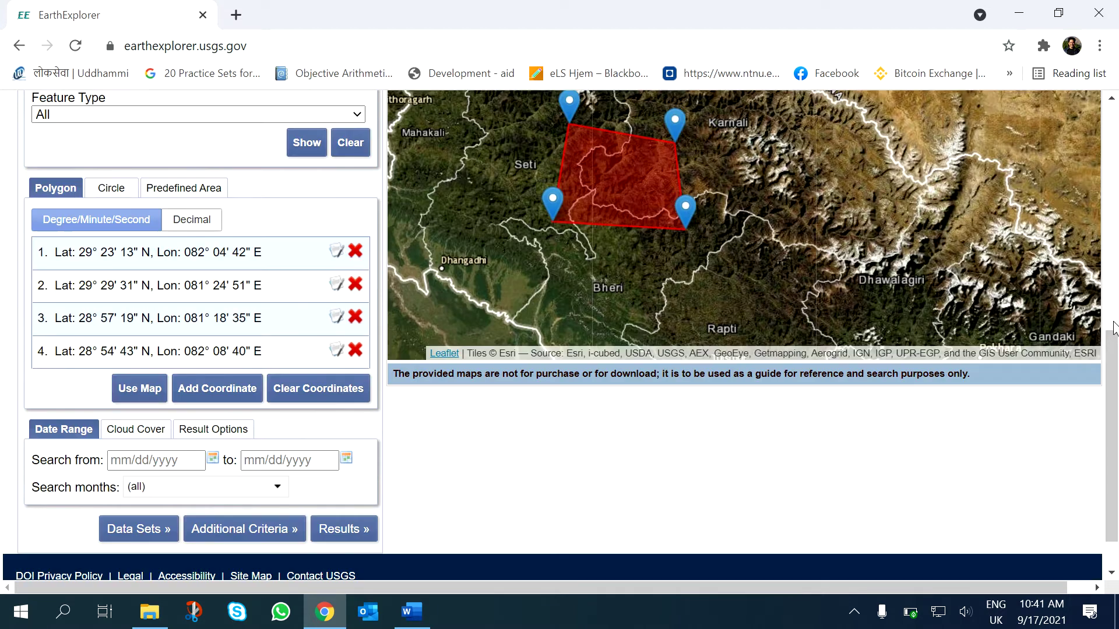
scroll(1114, 326, up, 1)
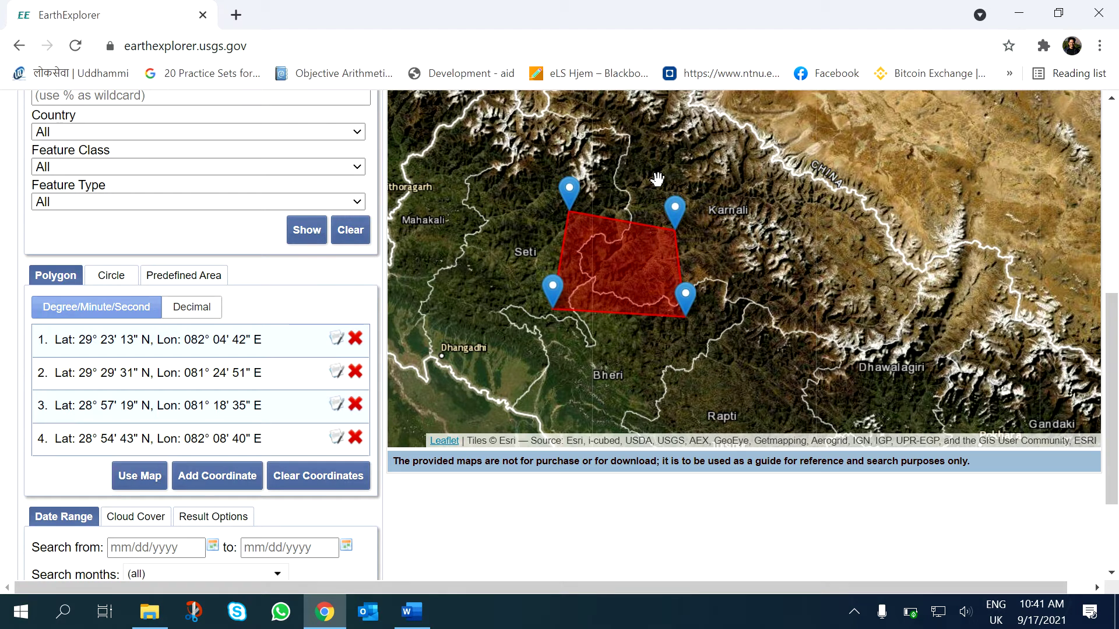
Add a fifth corner on the east side and fine-tune corner positions.
click(640, 189)
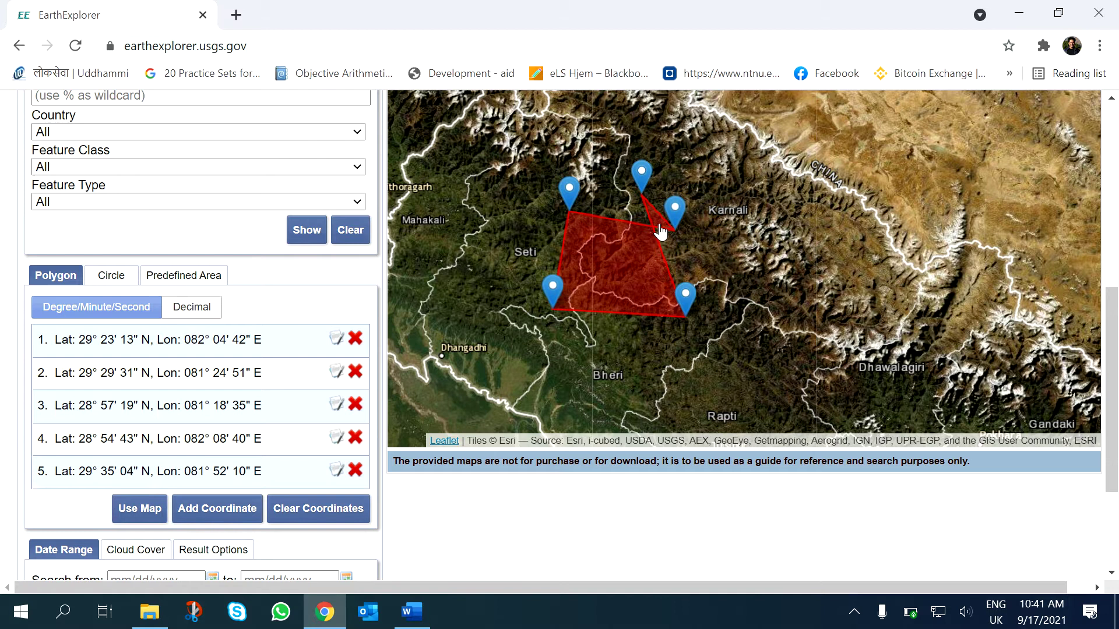
drag(643, 188, 710, 266)
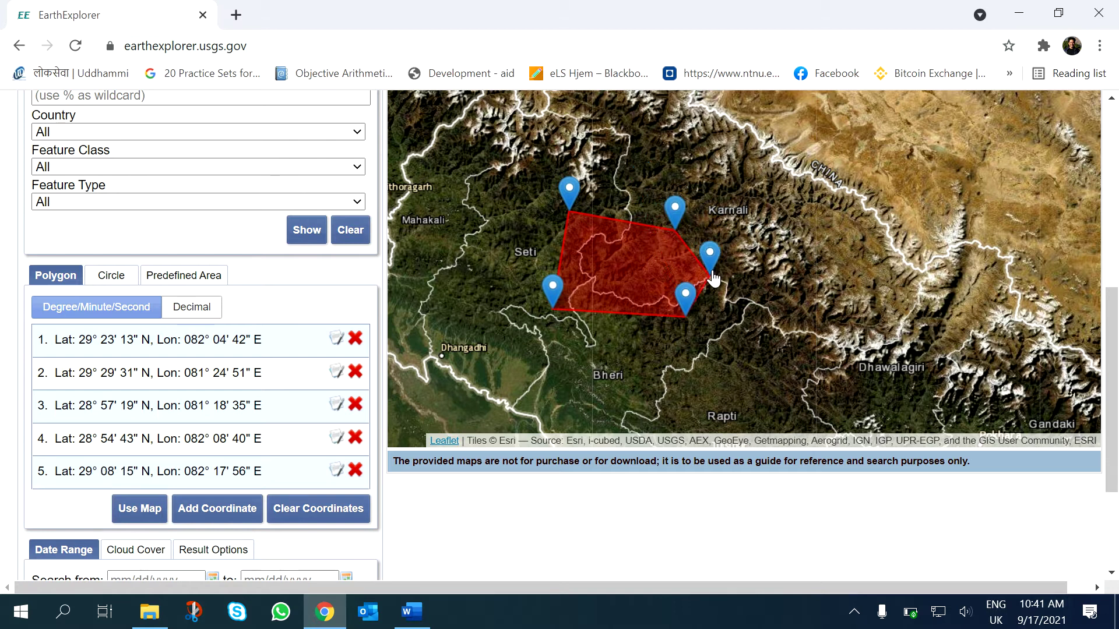
drag(674, 212, 664, 177)
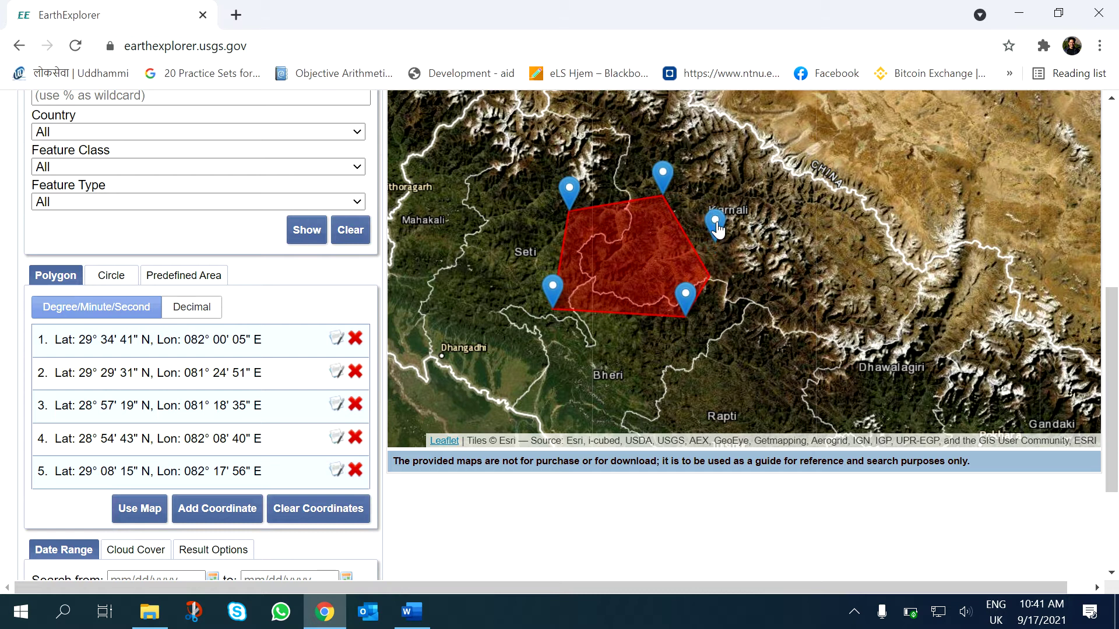
drag(709, 266, 715, 235)
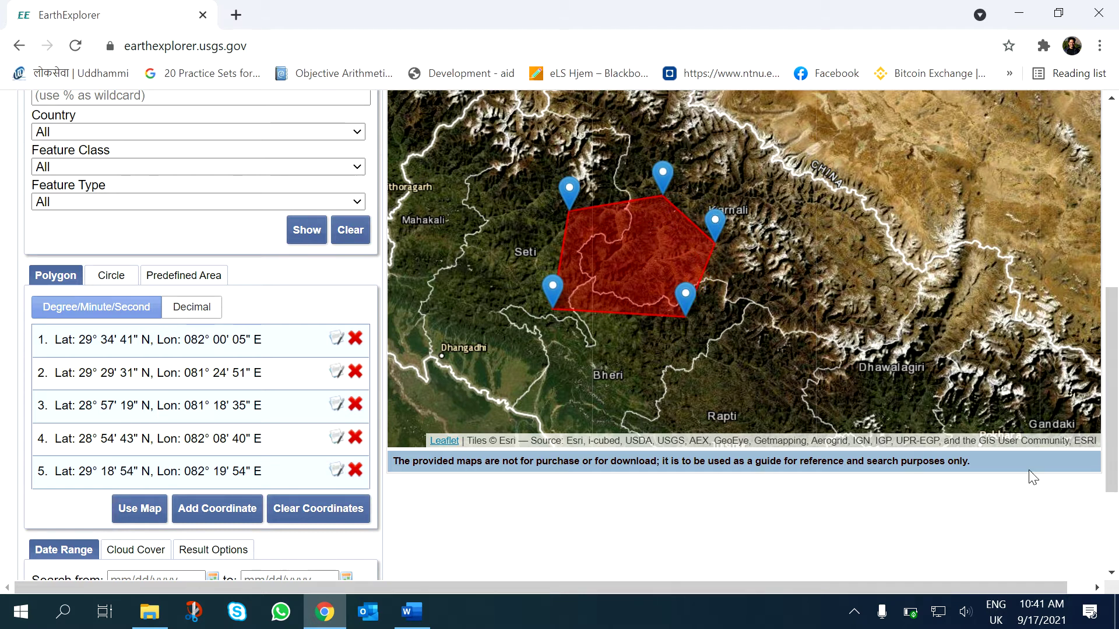
scroll(1116, 472, down, 1)
scroll(1117, 468, down, 1)
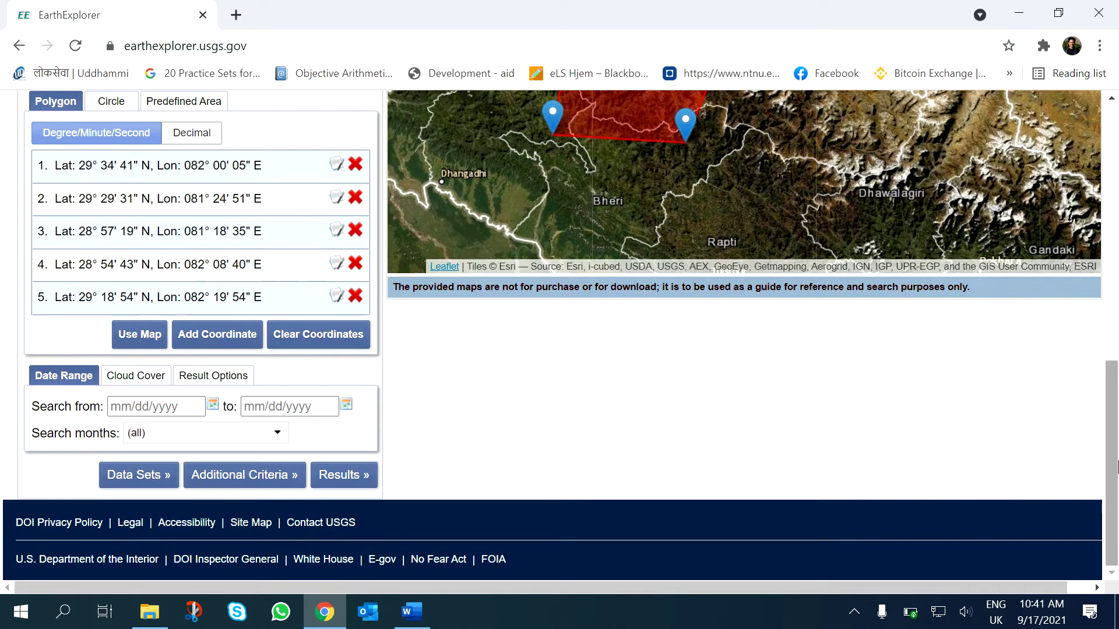
Tick SRTM 1 Arc-Second Global under Digital Elevation > SRTM in Data Sets.
click(131, 477)
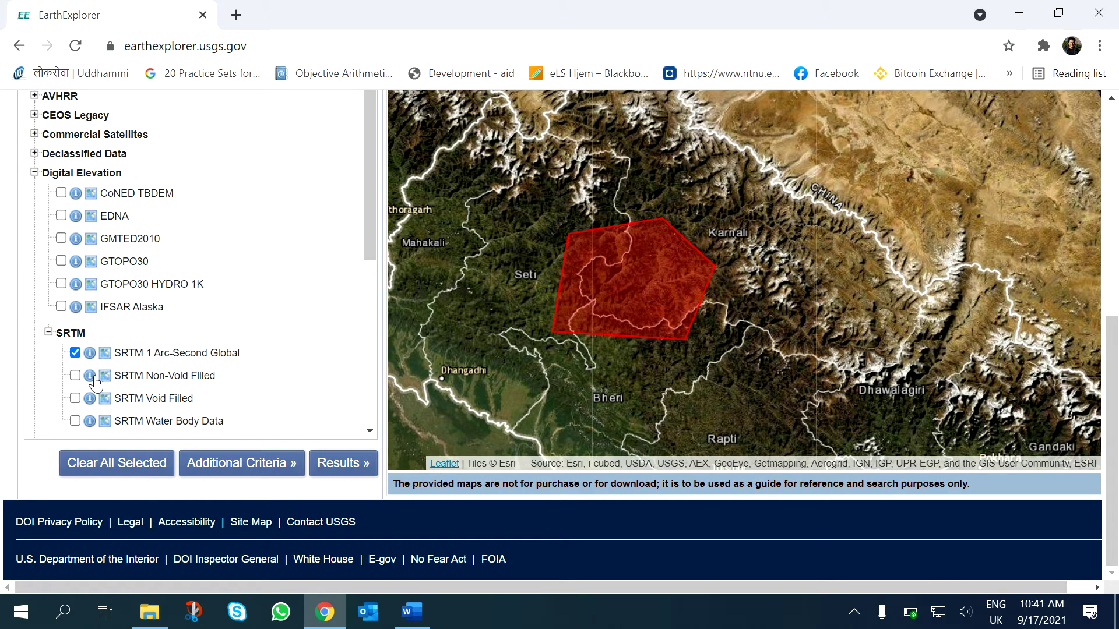
click(76, 354)
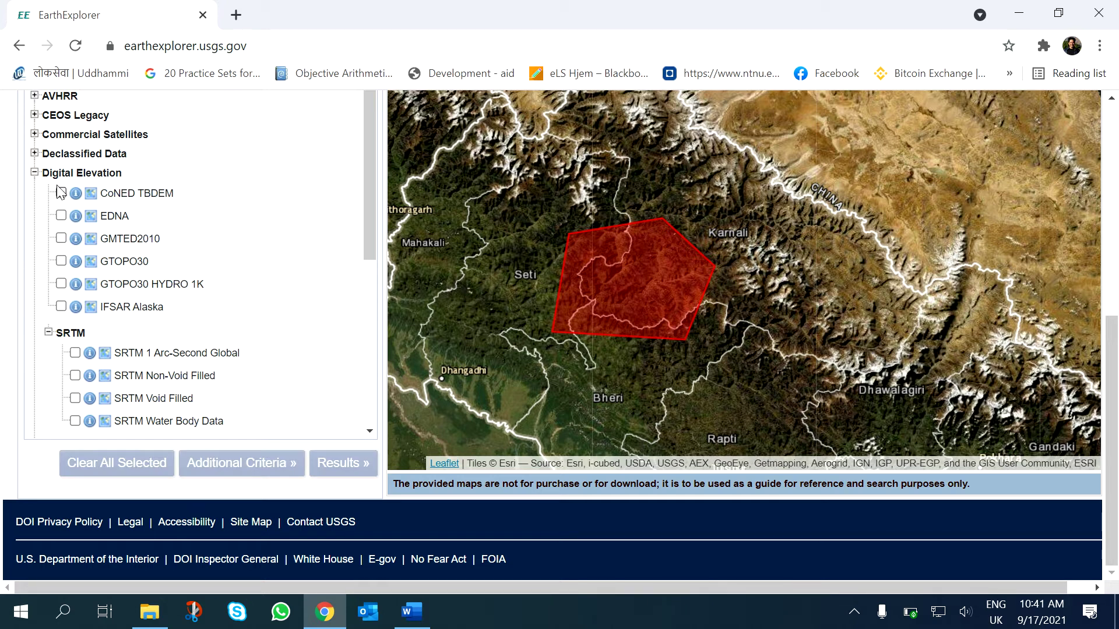
click(35, 173)
scroll(59, 214, up, 2)
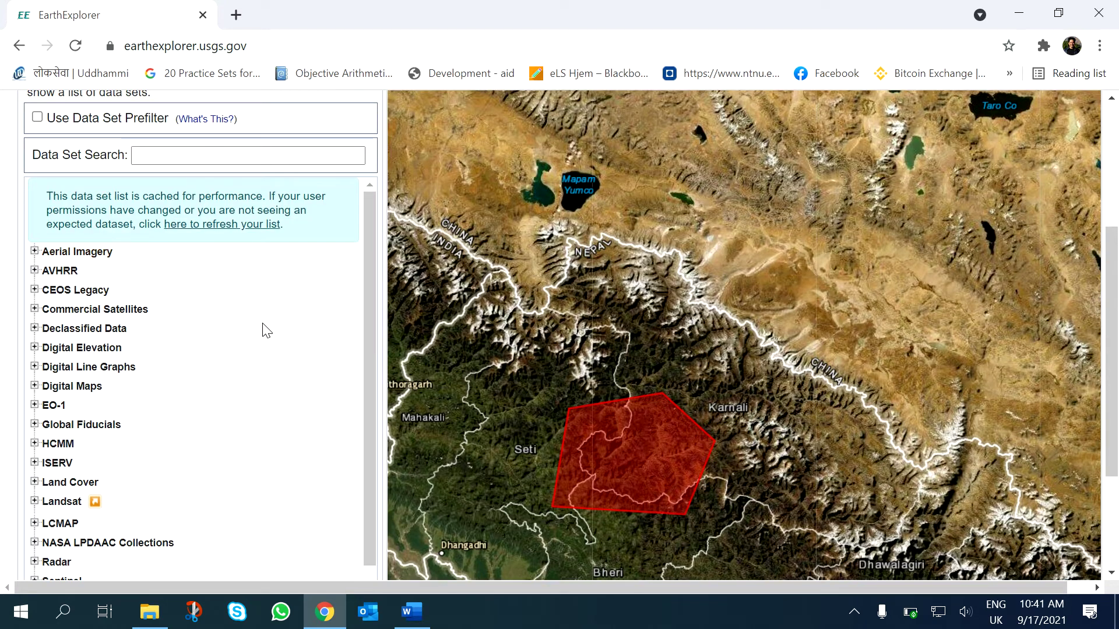
scroll(293, 314, up, 1)
scroll(292, 315, down, 1)
scroll(114, 332, down, 1)
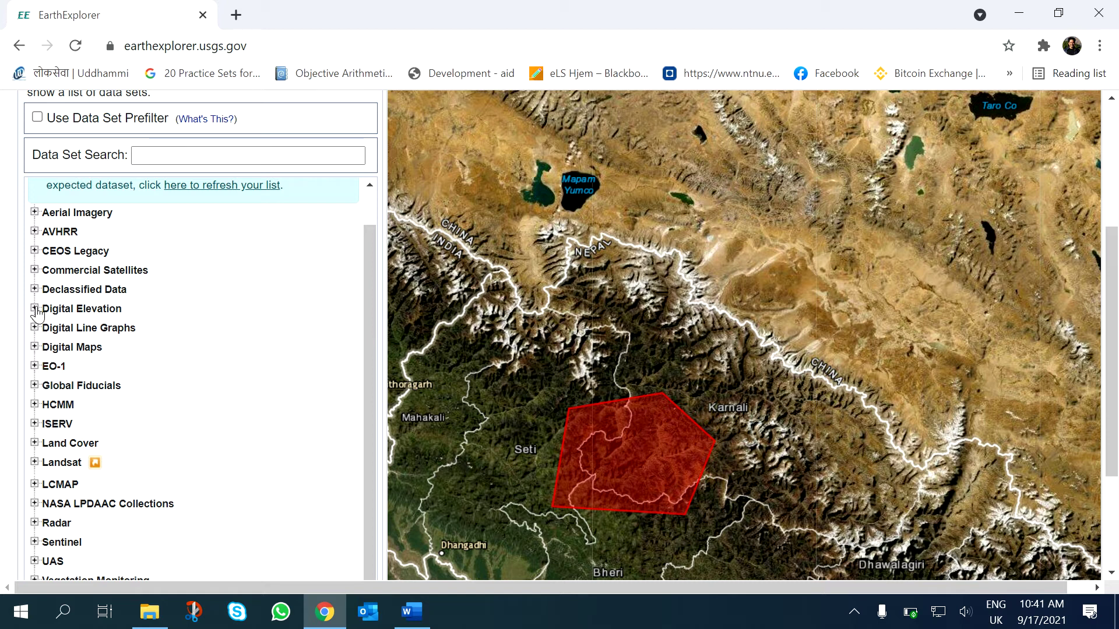
click(35, 309)
scroll(293, 390, down, 2)
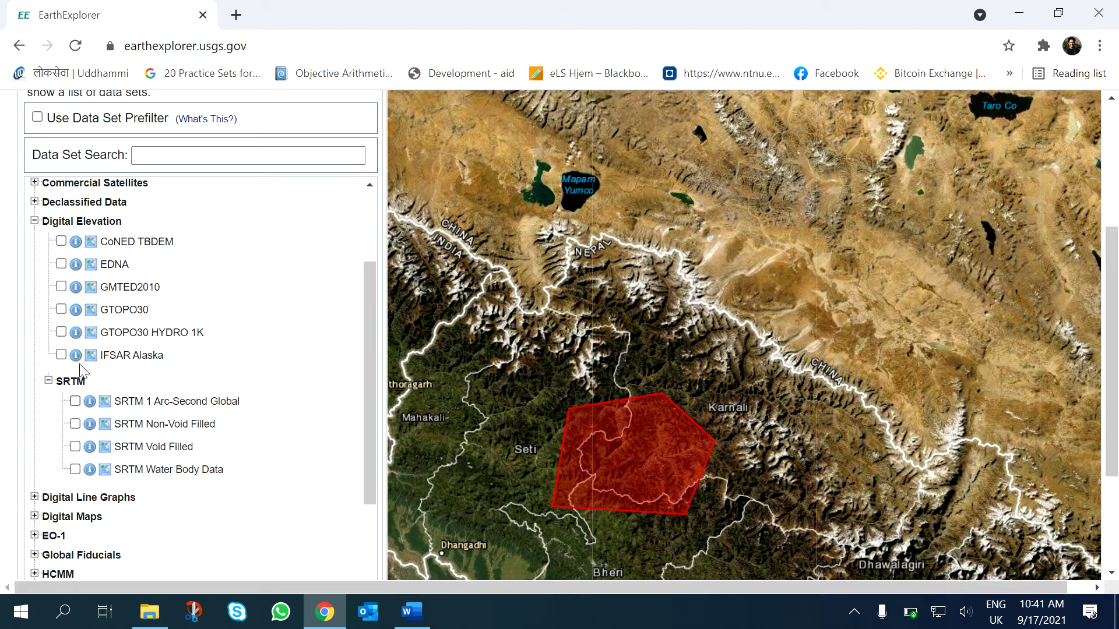
click(49, 383)
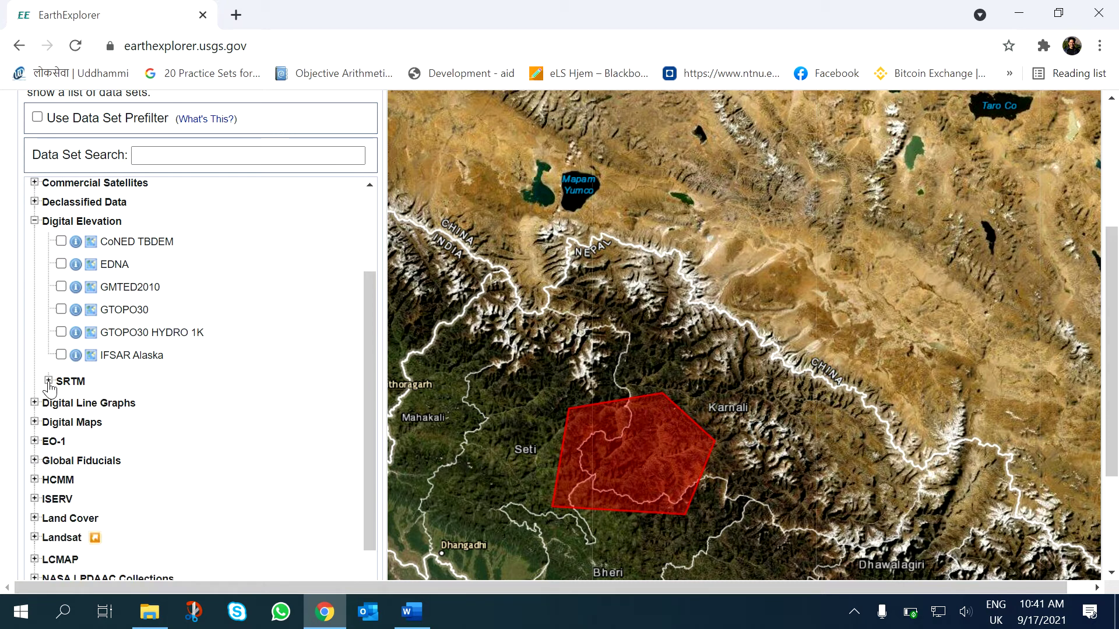
click(49, 383)
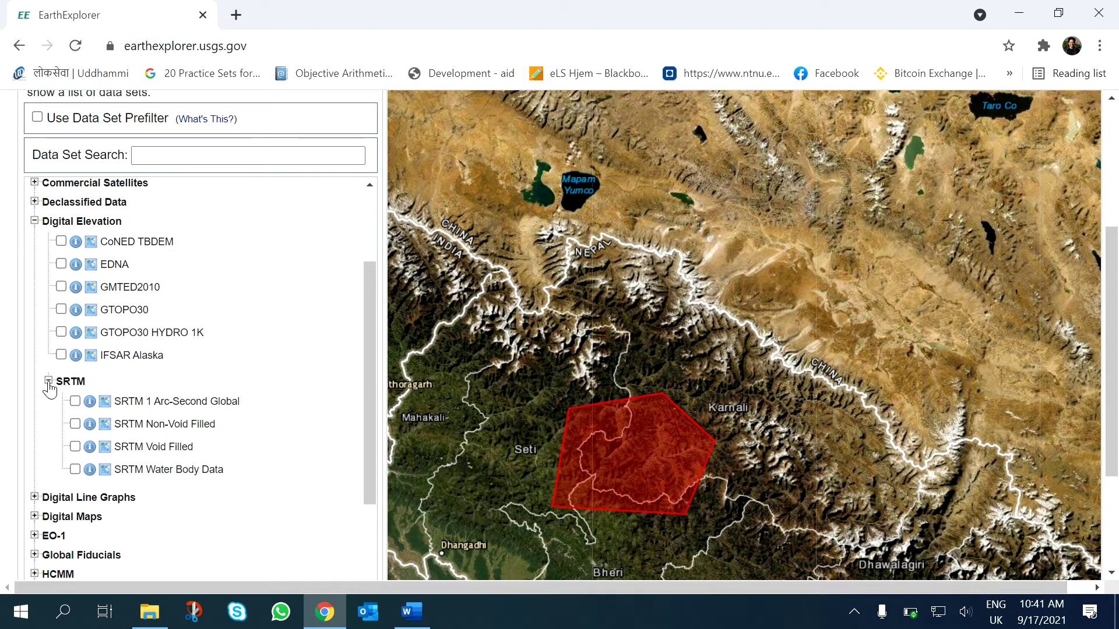
click(75, 402)
scroll(292, 381, down, 2)
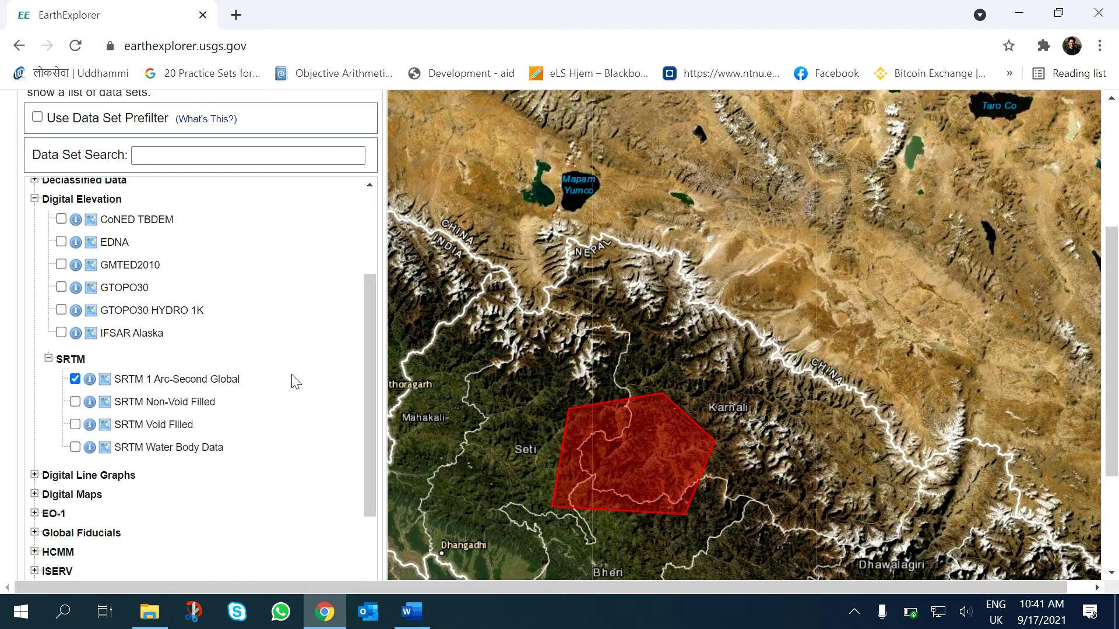
scroll(292, 381, down, 2)
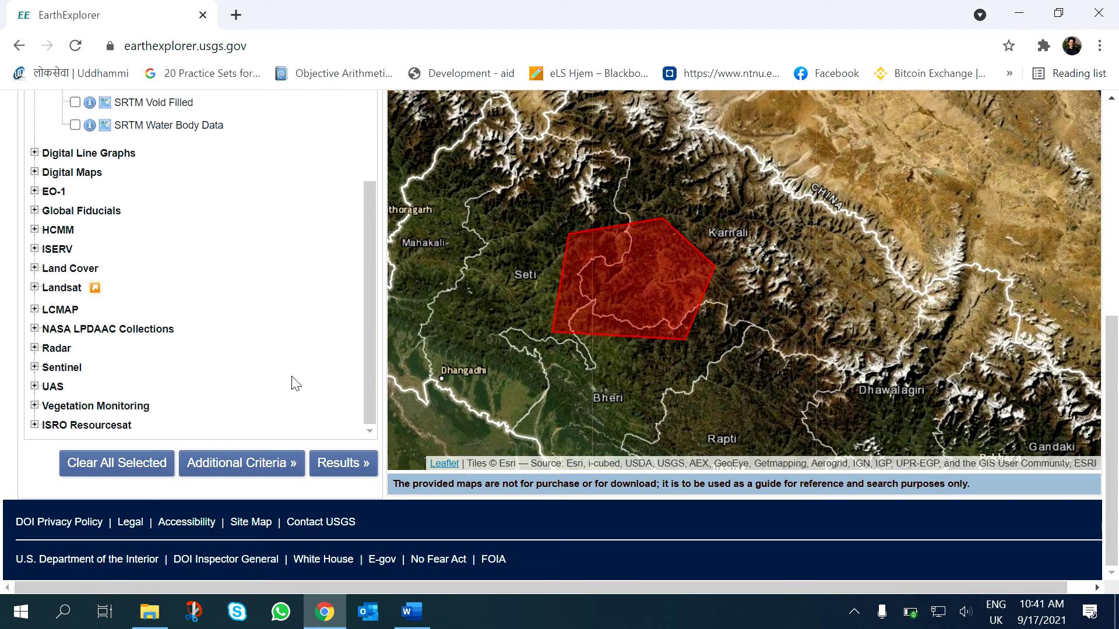
List the matching SRTM tiles and show all four footprints on the map.
click(335, 467)
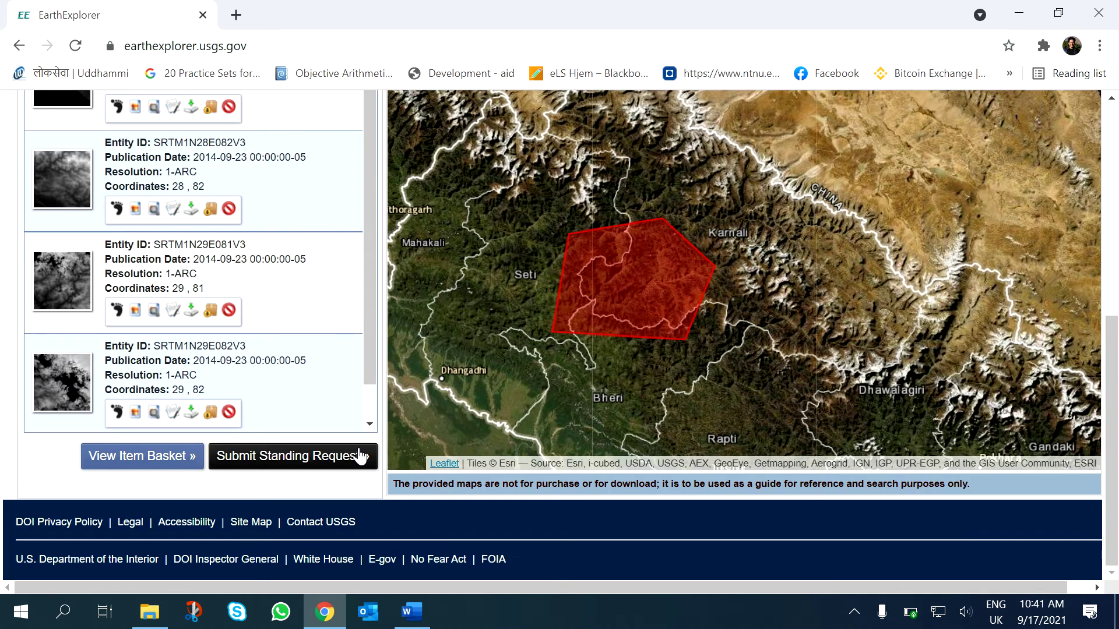
scroll(1117, 404, up, 1)
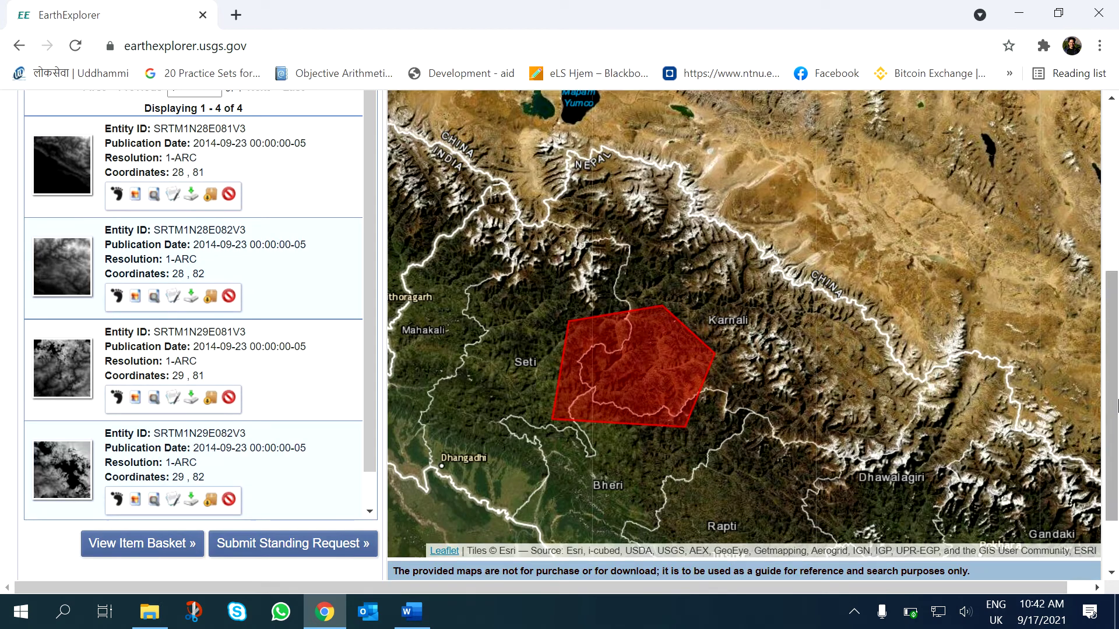
scroll(1117, 404, up, 1)
scroll(229, 243, down, 1)
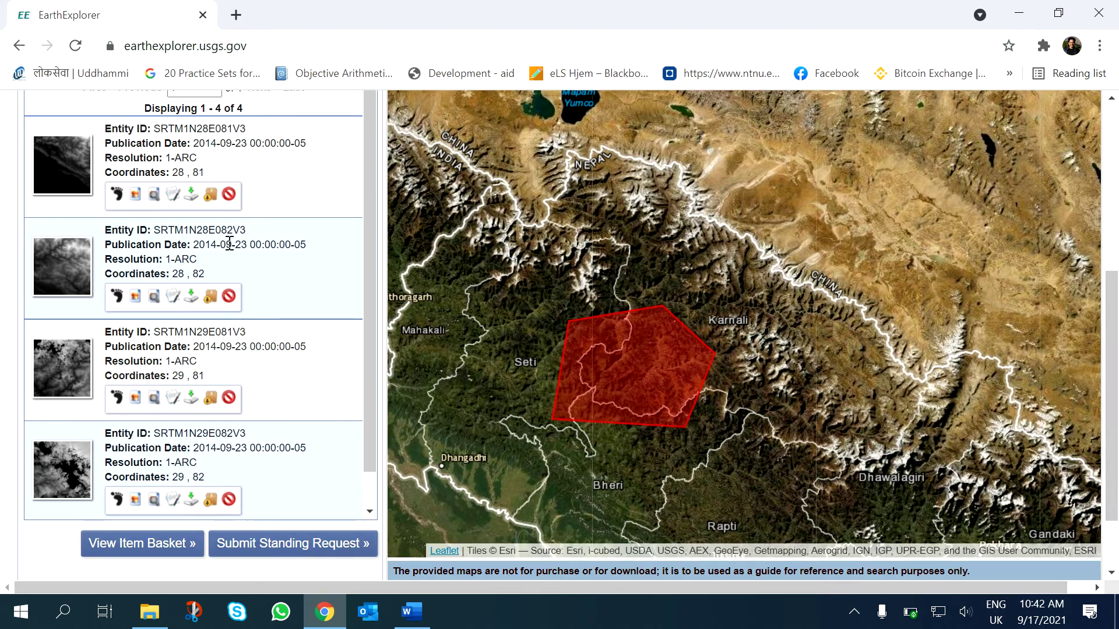
click(120, 195)
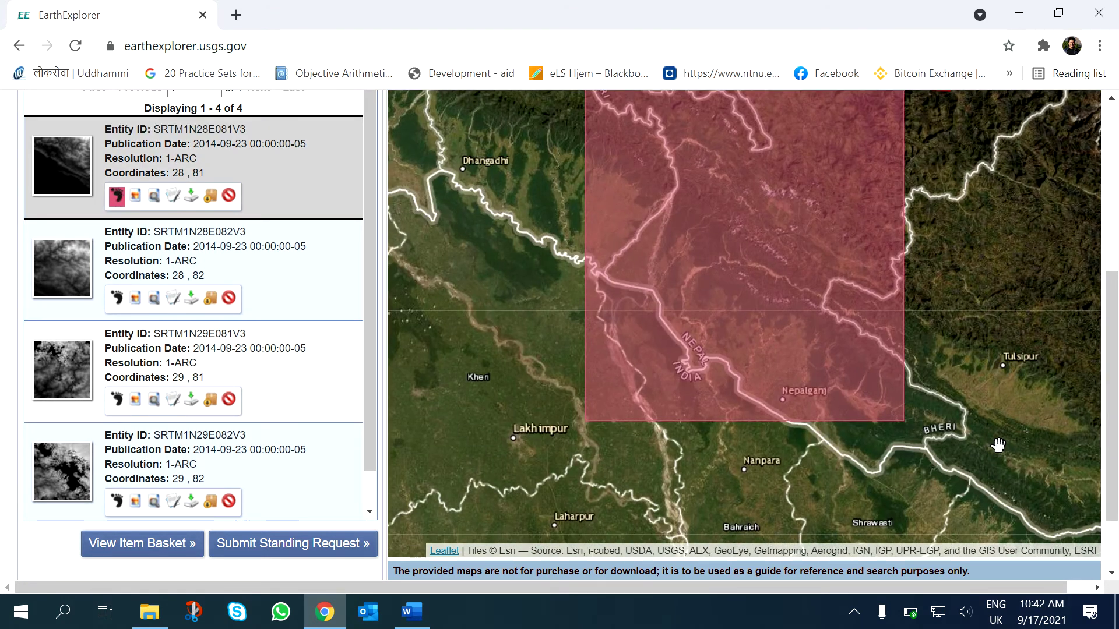
scroll(1113, 423, up, 2)
scroll(1114, 423, down, 1)
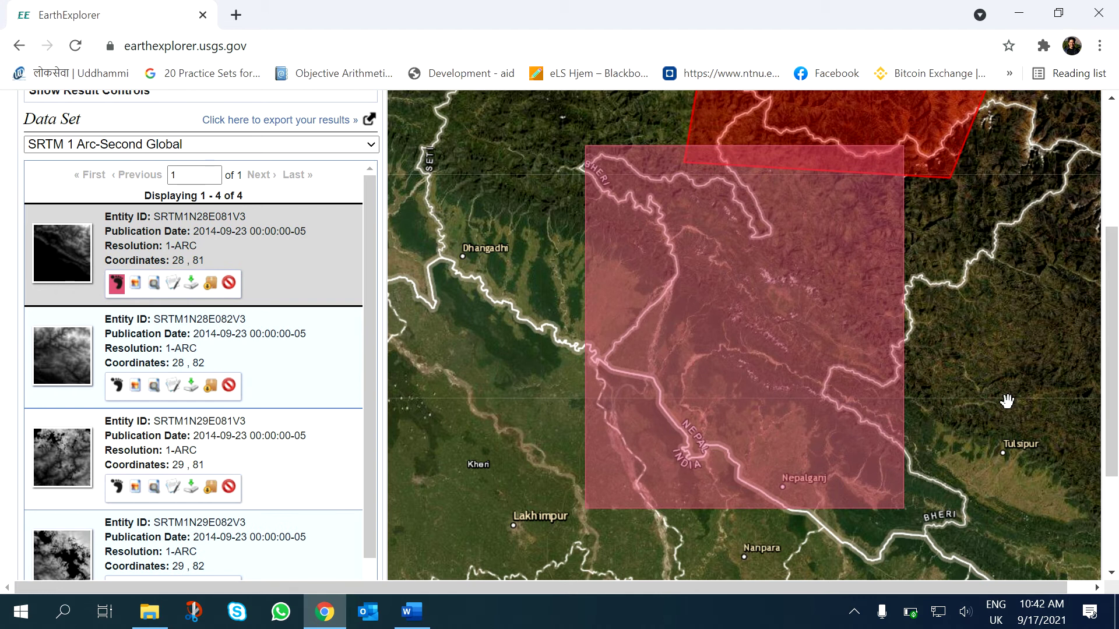
scroll(1001, 403, down, 1)
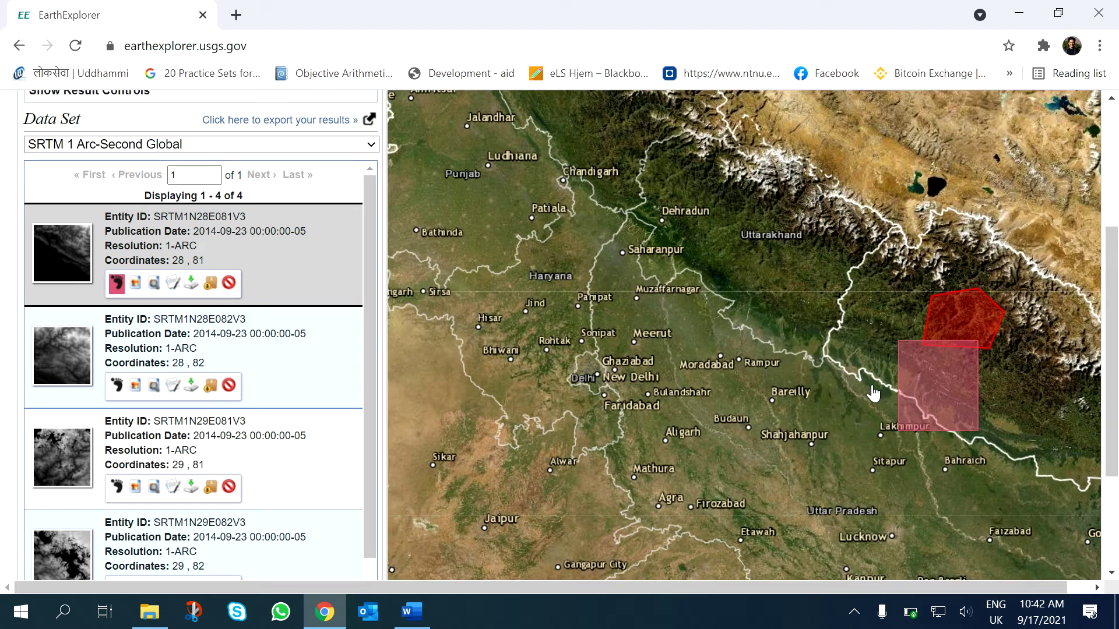
click(118, 386)
scroll(615, 370, down, 1)
scroll(621, 375, down, 1)
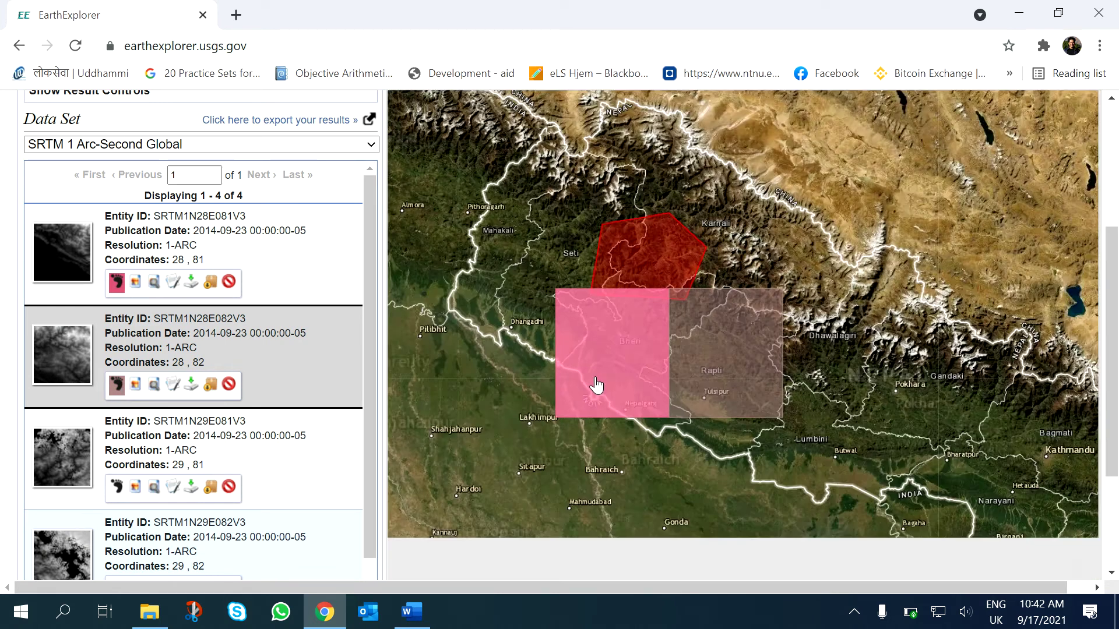
scroll(595, 385, down, 1)
click(116, 487)
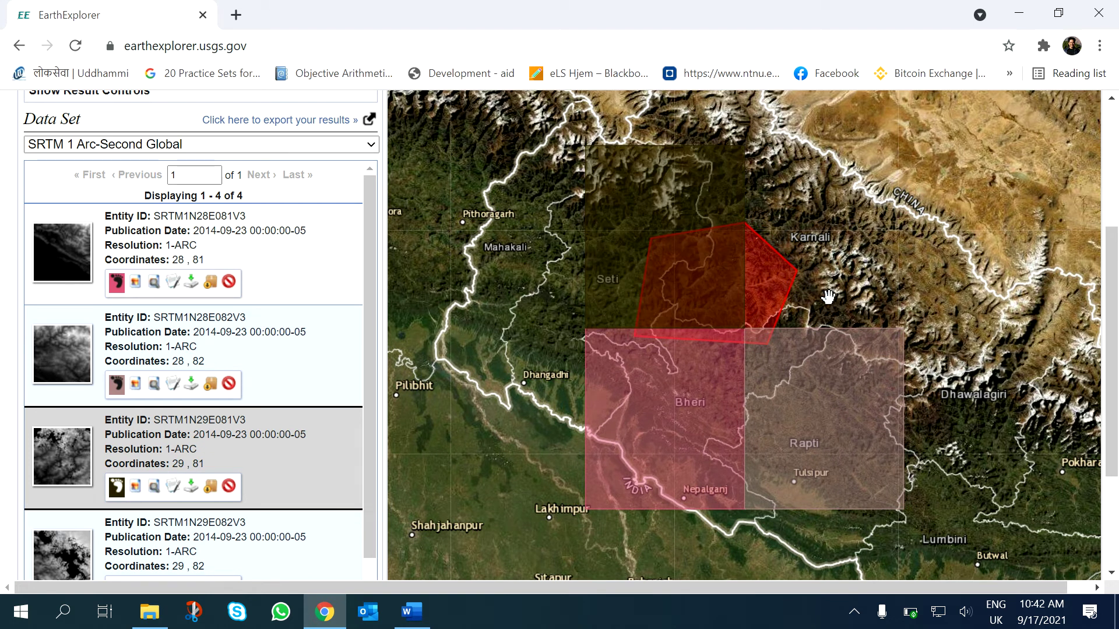
scroll(118, 497, down, 1)
click(115, 551)
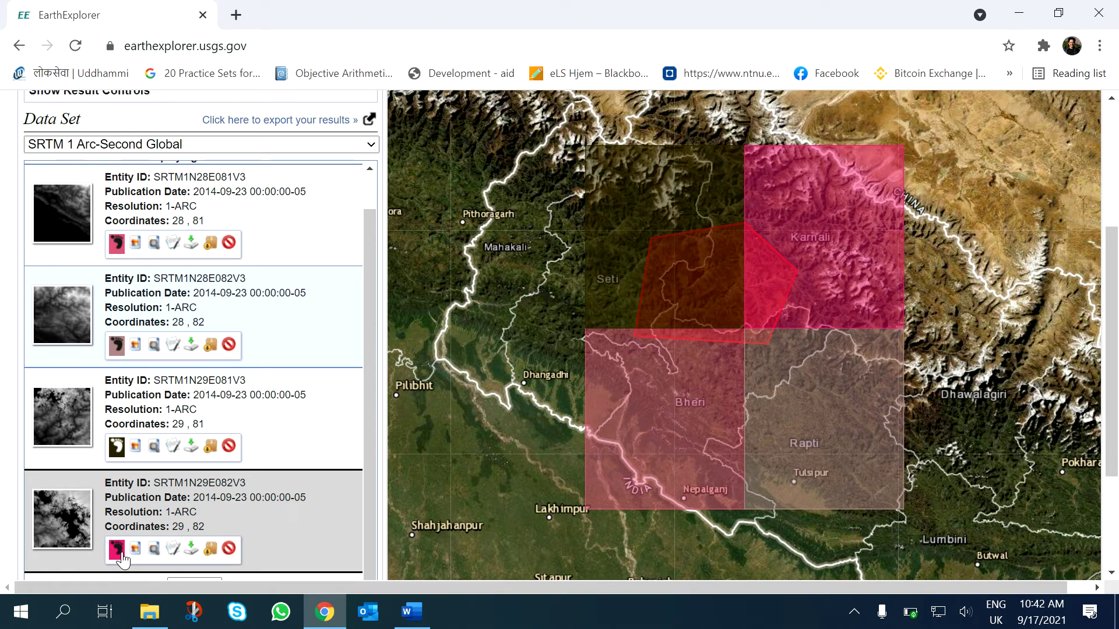
Hide the first two footprints and focus the map on tile N29E081.
click(115, 245)
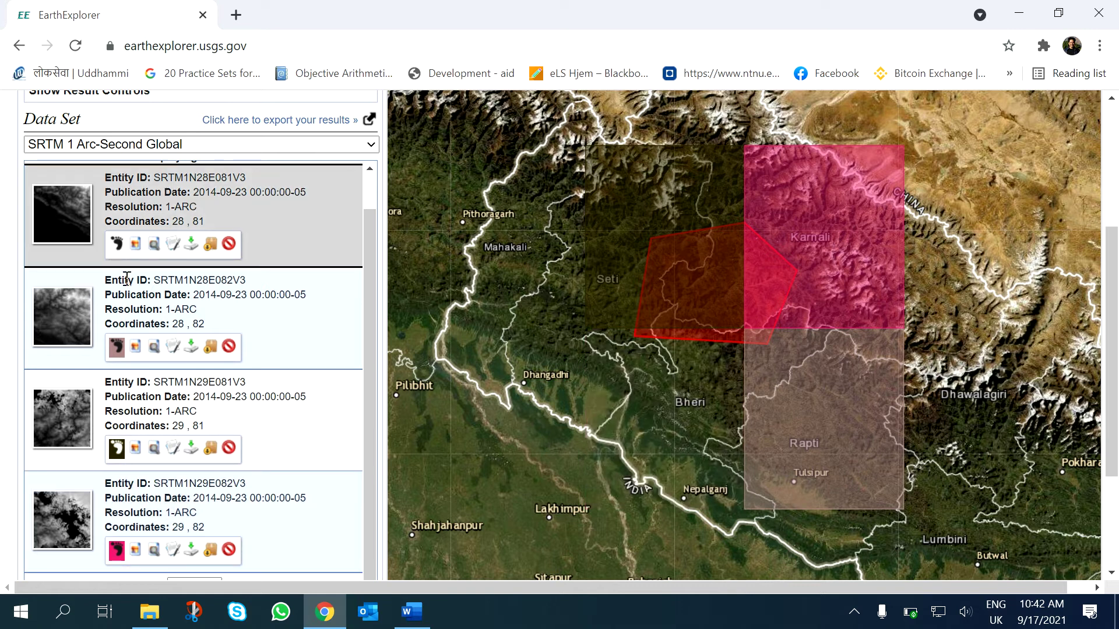
click(114, 350)
scroll(308, 376, down, 5)
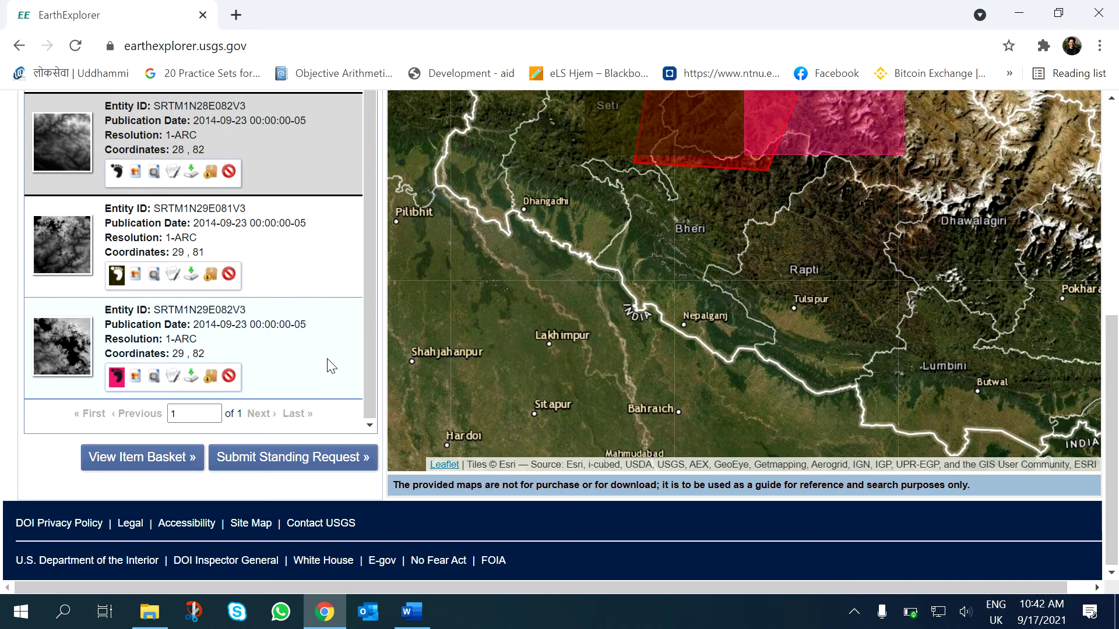
scroll(364, 277, up, 3)
scroll(363, 275, down, 1)
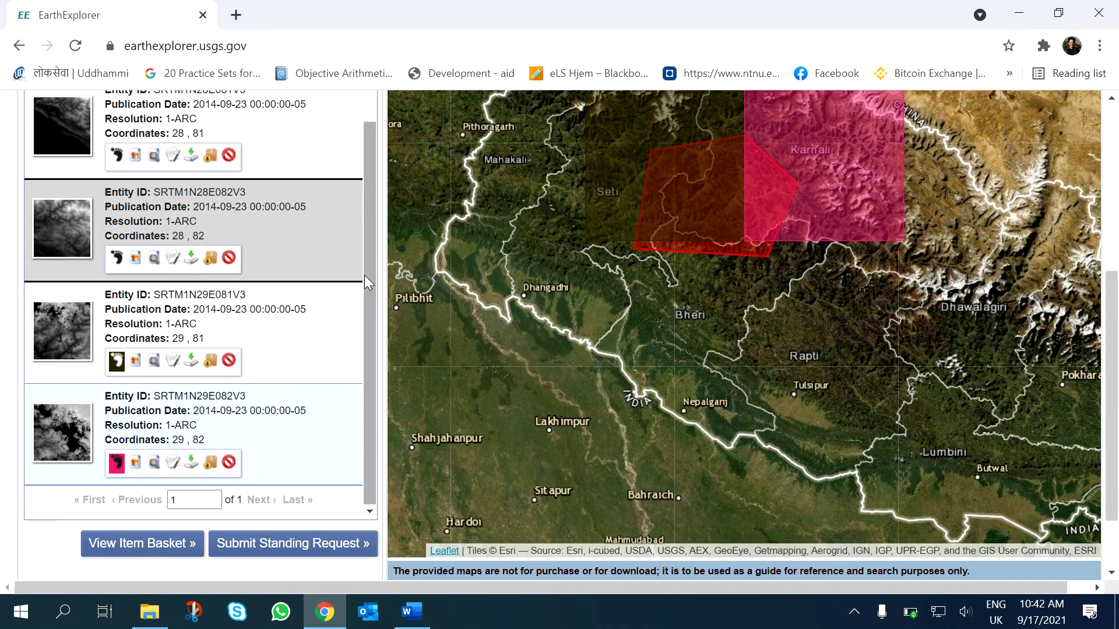
click(115, 366)
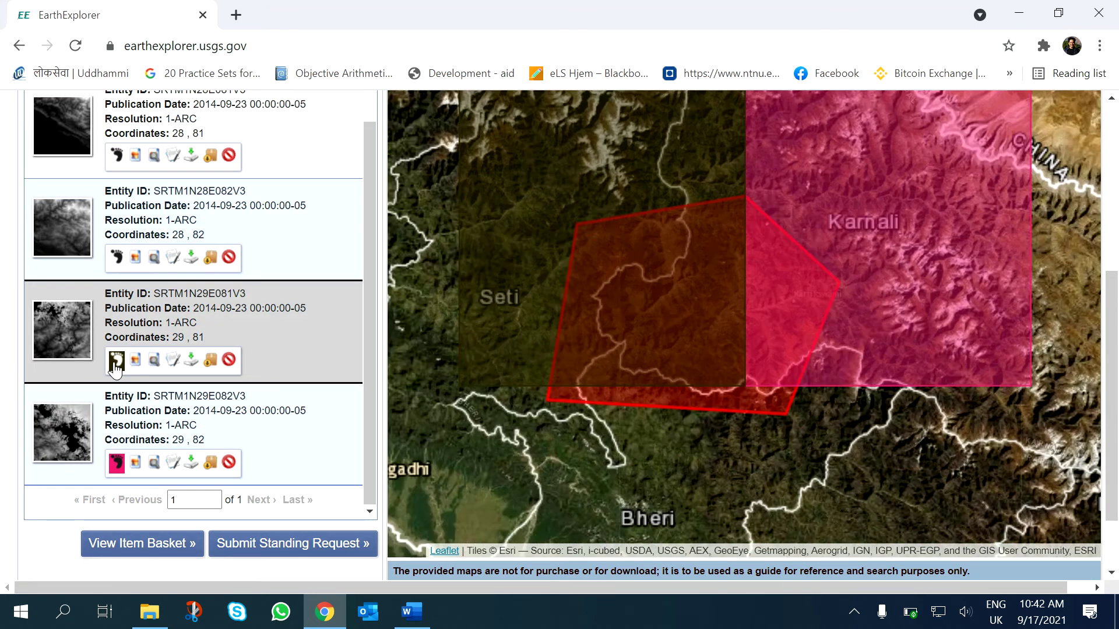
scroll(298, 383, down, 2)
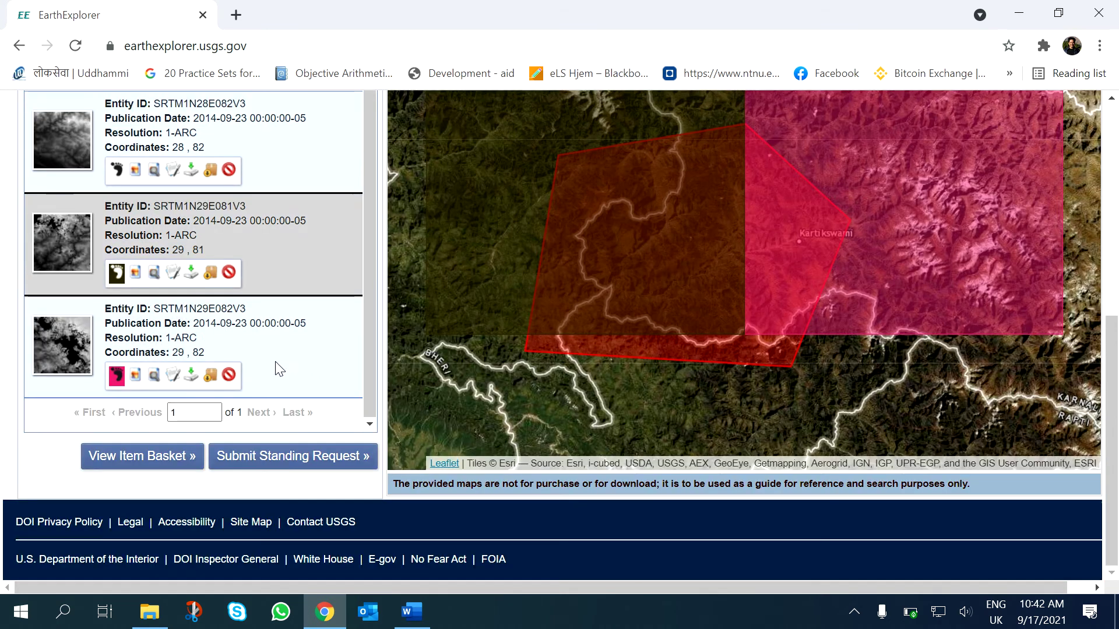
Download tile N29E081 as GeoTIFF 1 Arc-second and close its download options.
click(197, 272)
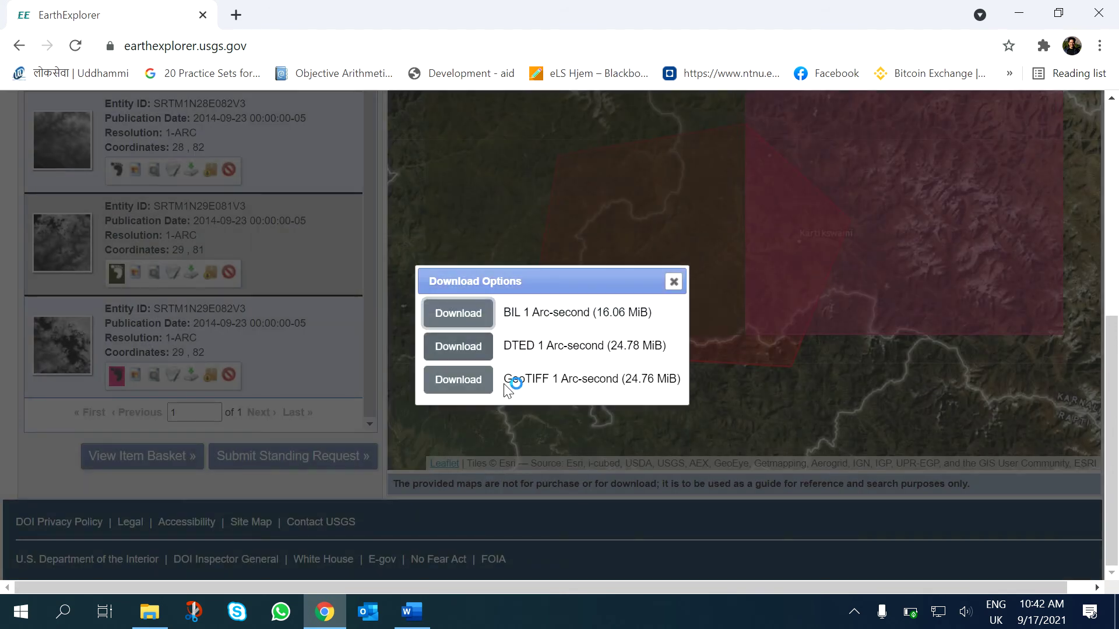
click(451, 388)
click(452, 388)
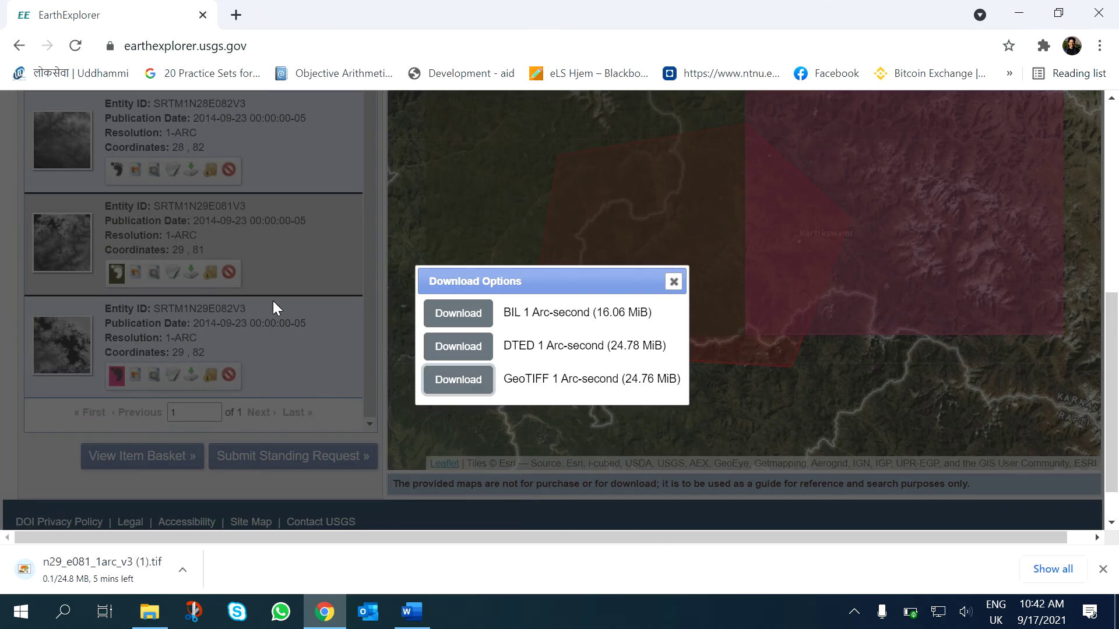
click(673, 282)
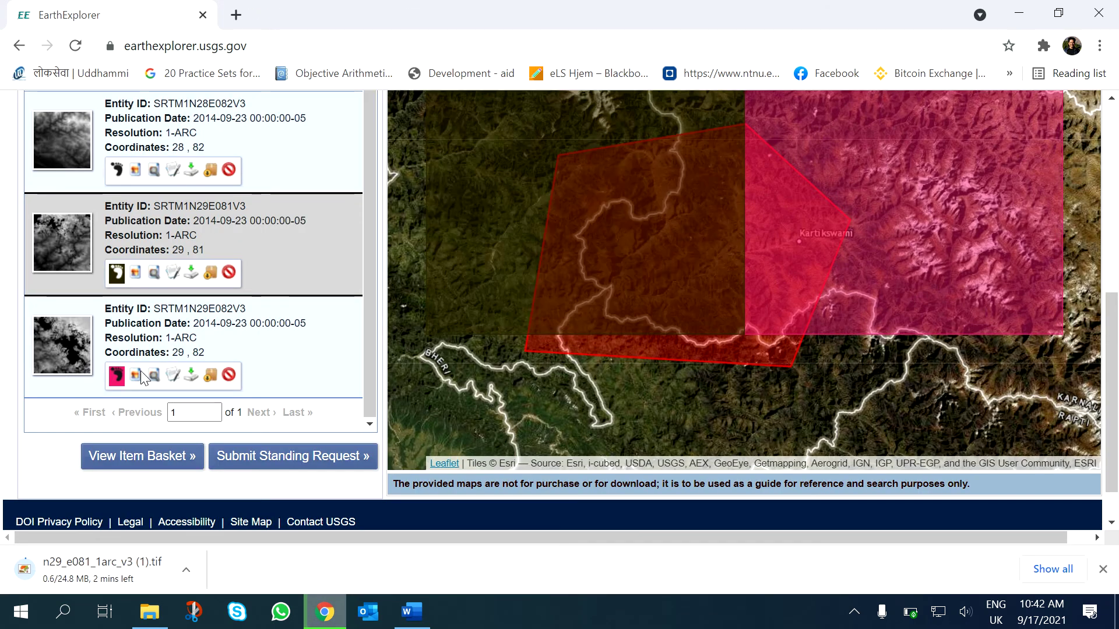
Download tile N29E082 as GeoTIFF 1 Arc-second and close its download options.
click(193, 375)
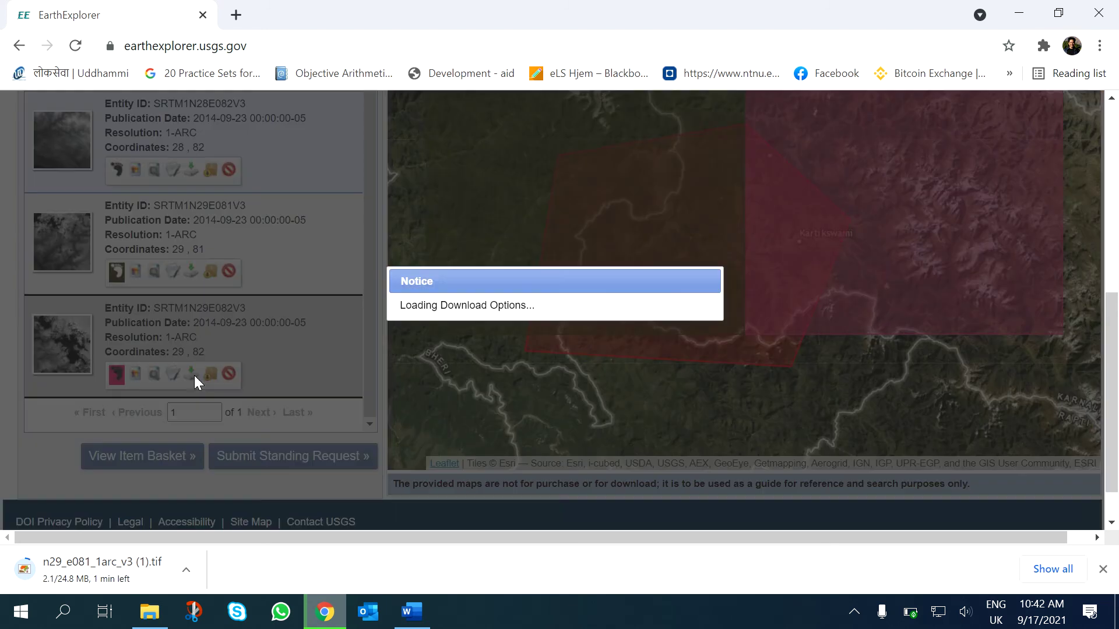
click(451, 359)
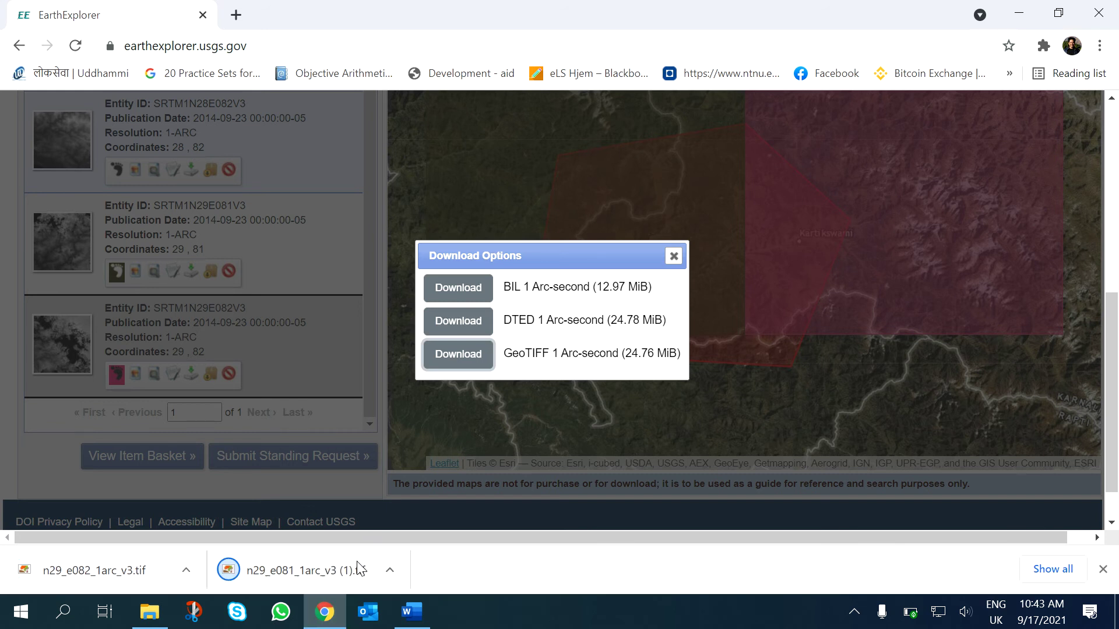
click(674, 256)
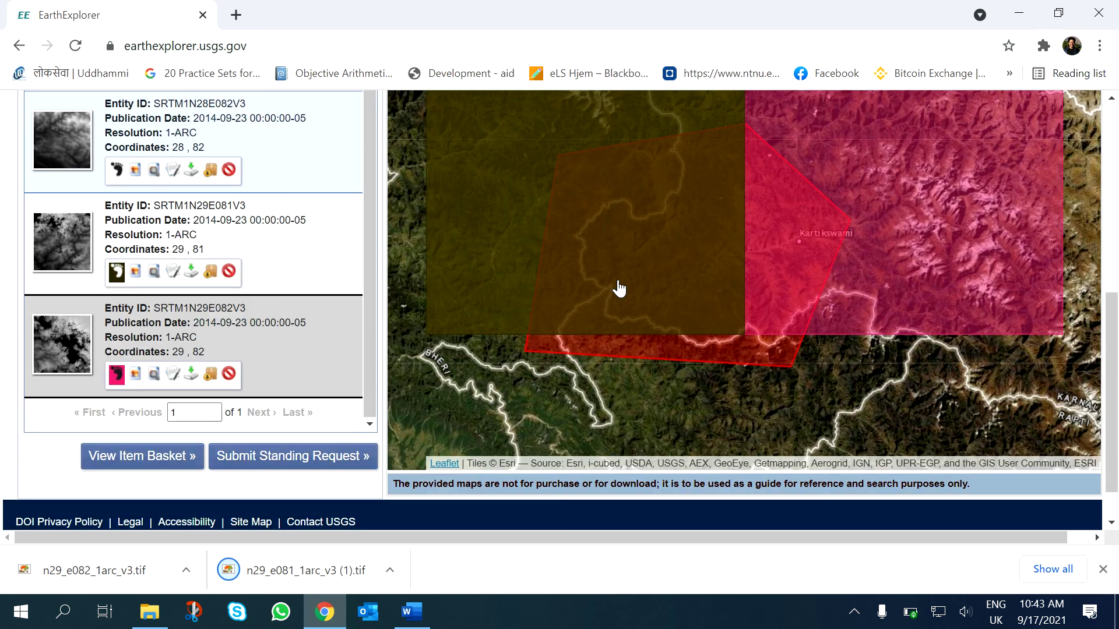